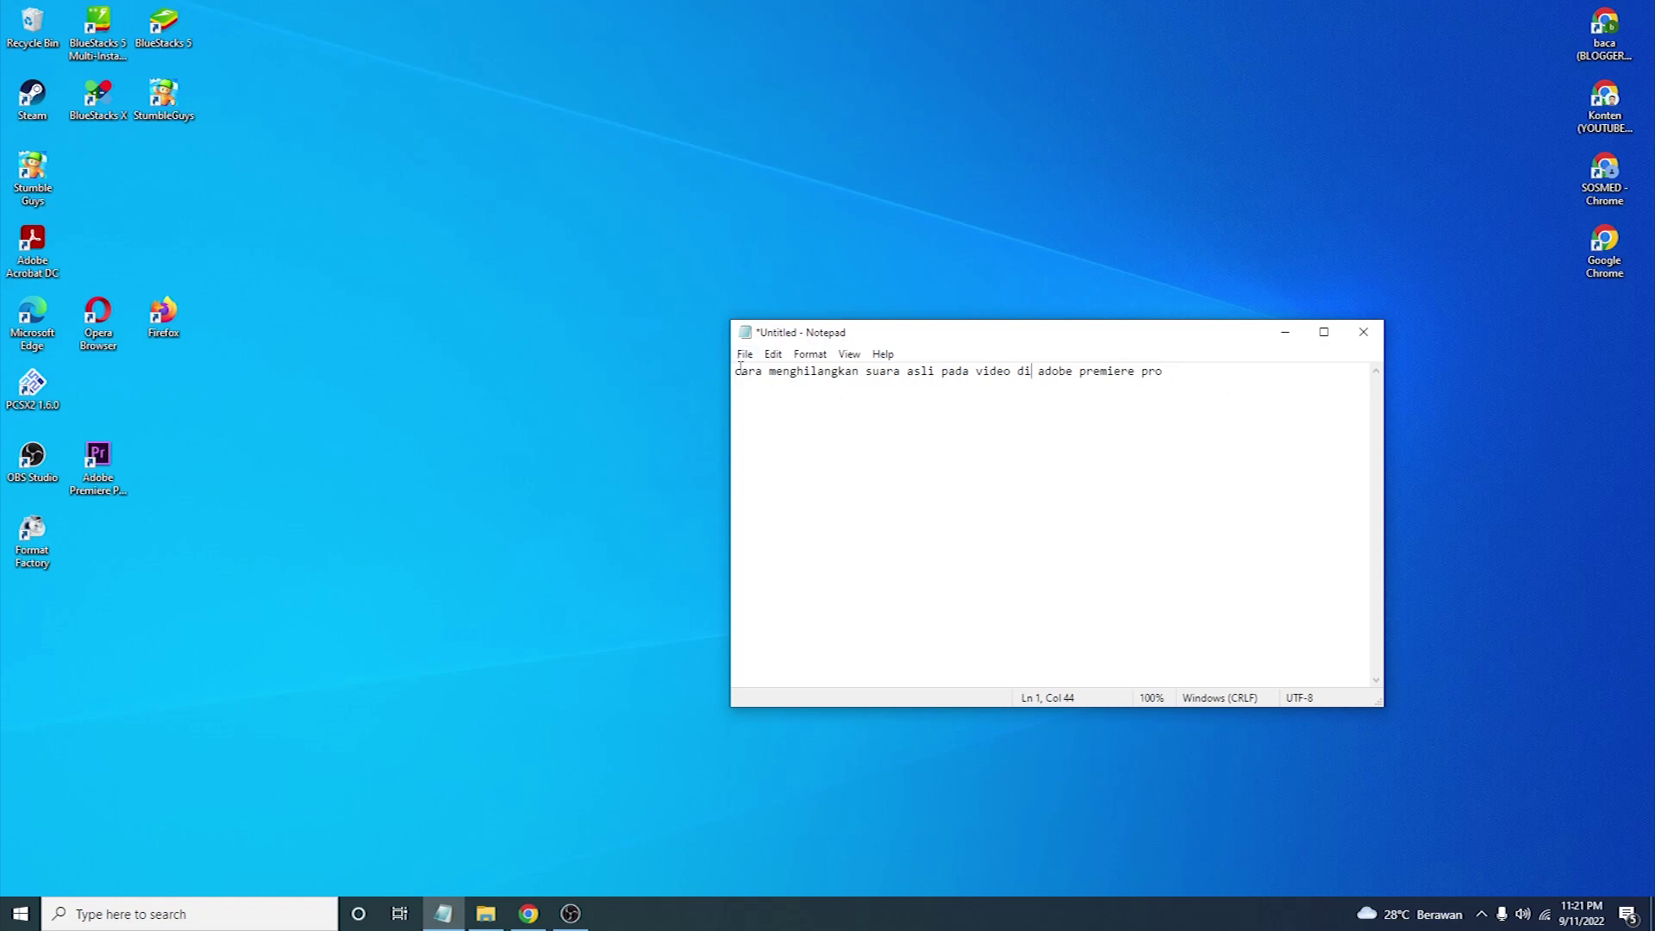
# Highlight the note's title 'cara menghilangkan suara asli pada video di adobe premiere pro' and minimise Notepad
pyautogui.moveTo(735, 372); pyautogui.dragTo(1192, 393)
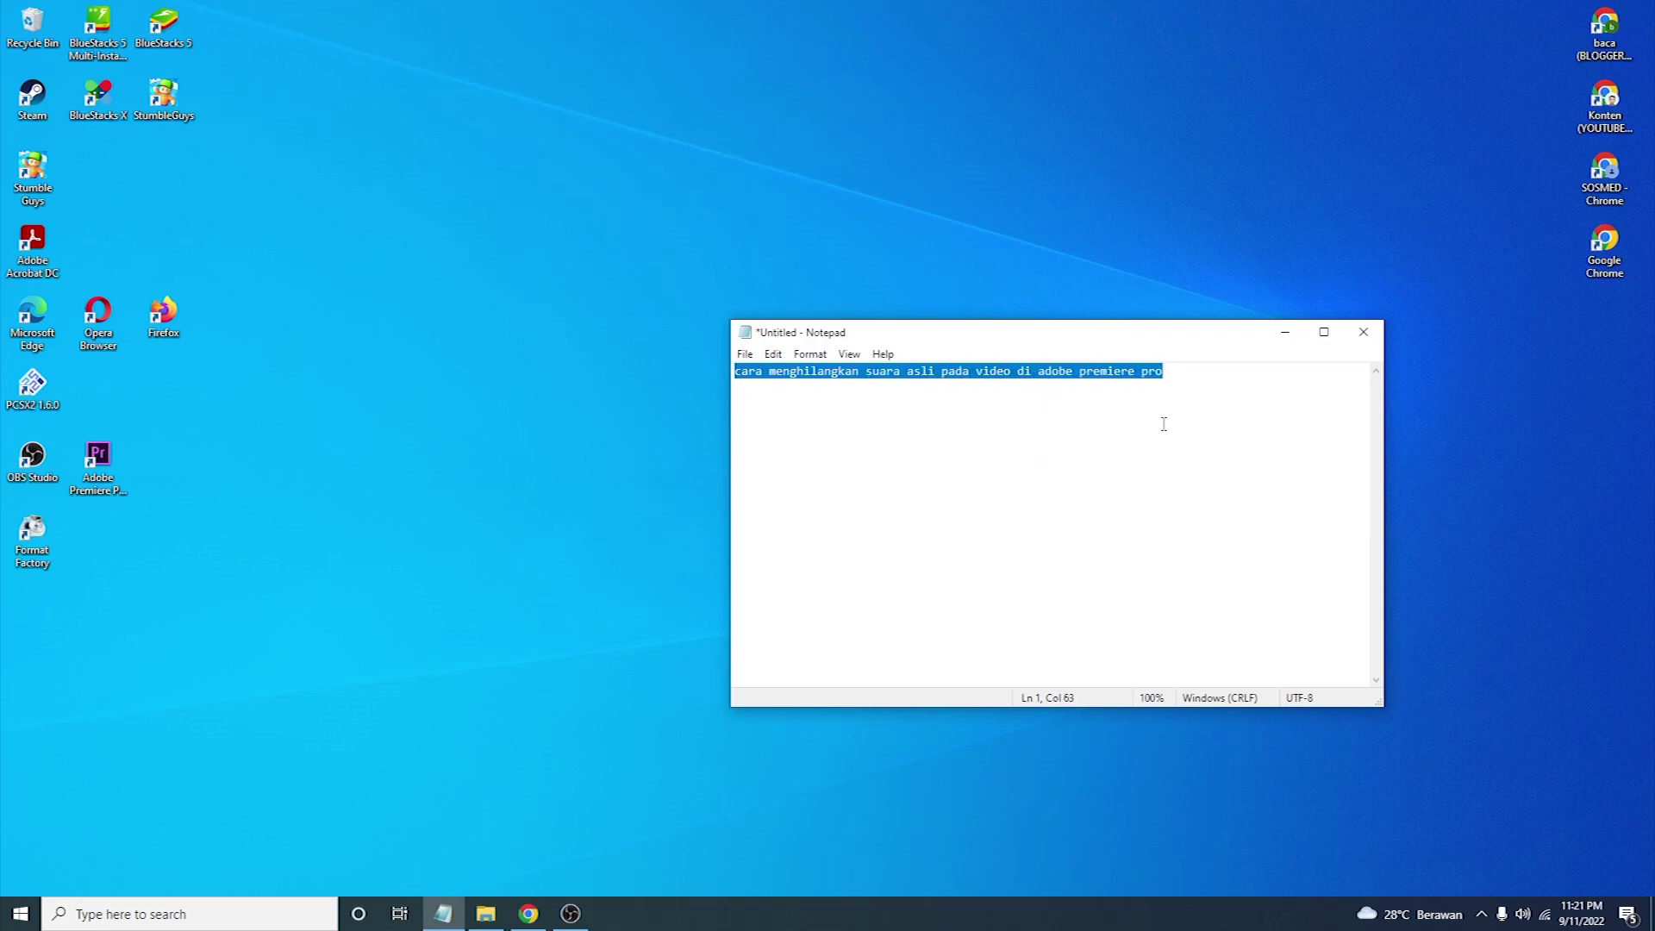
pyautogui.click(1274, 333)
# Launch Premiere Pro CC 2018 and create a new project named 'mencoba'
pyautogui.click(104, 487)
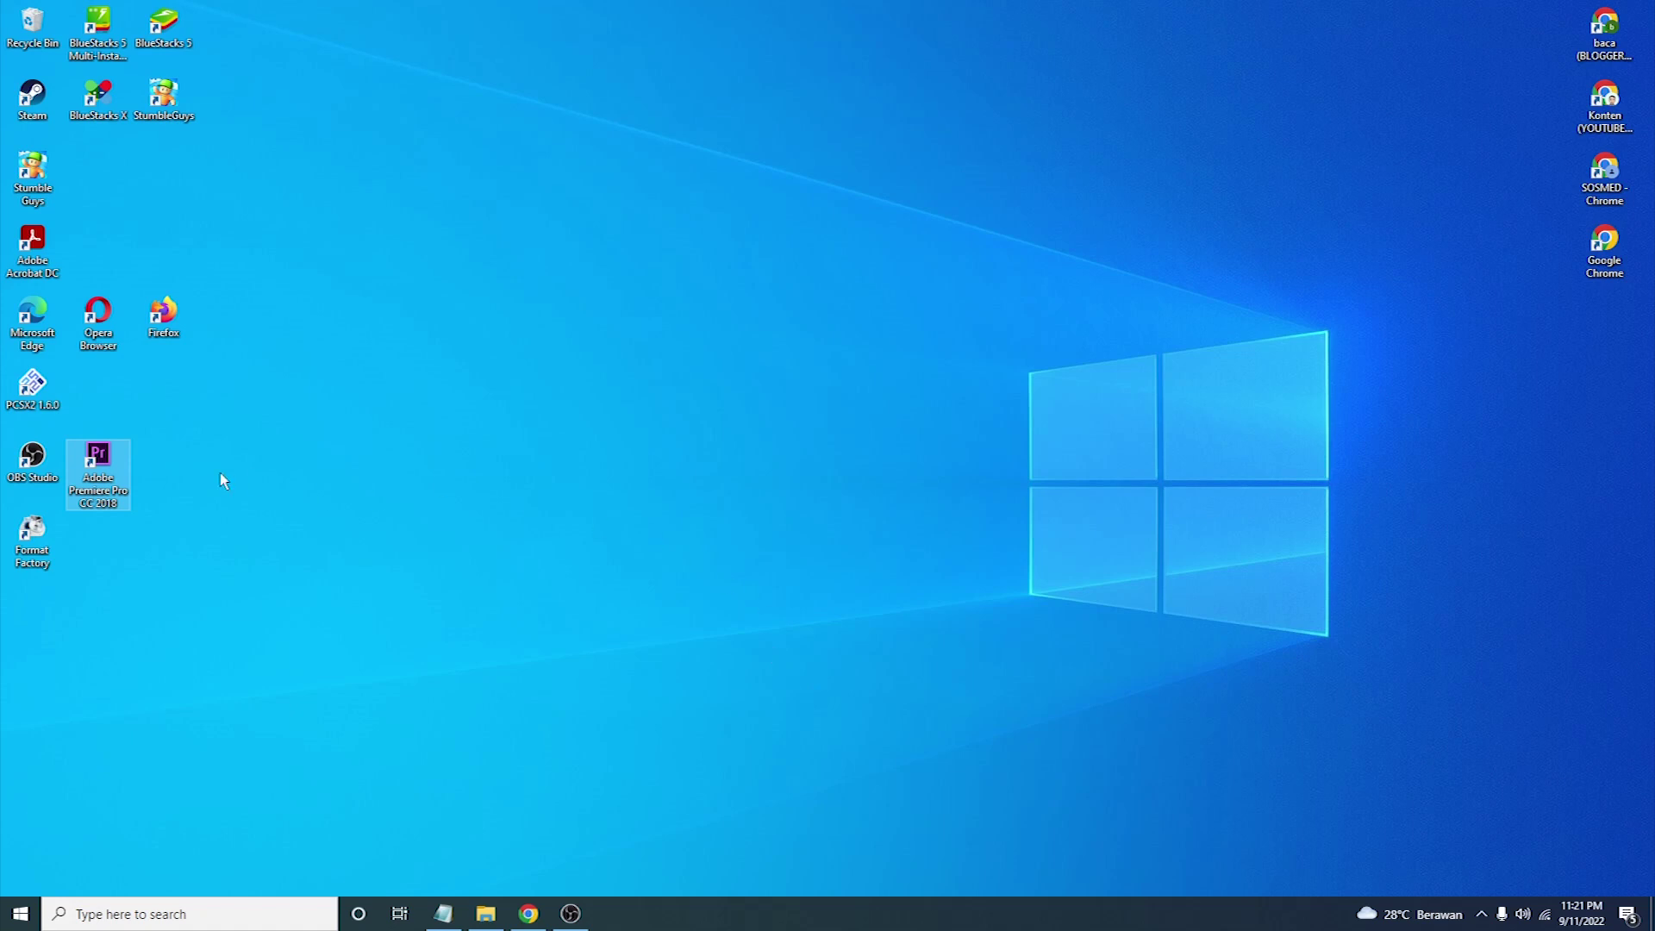
pyautogui.doubleClick(110, 461)
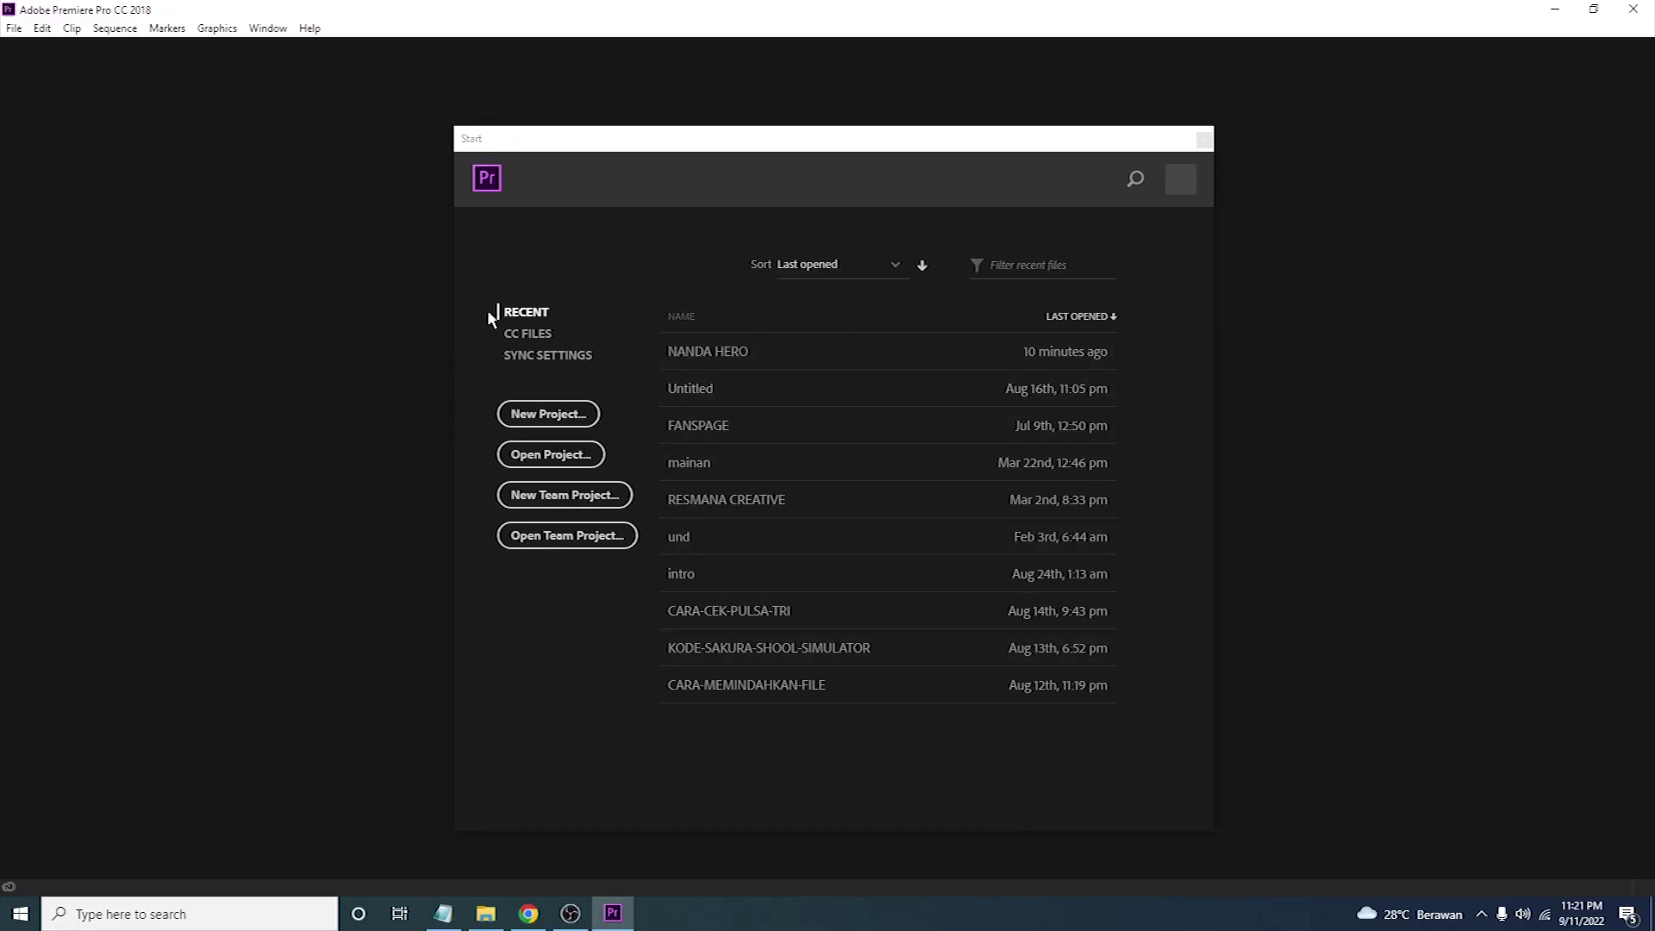
pyautogui.click(549, 414)
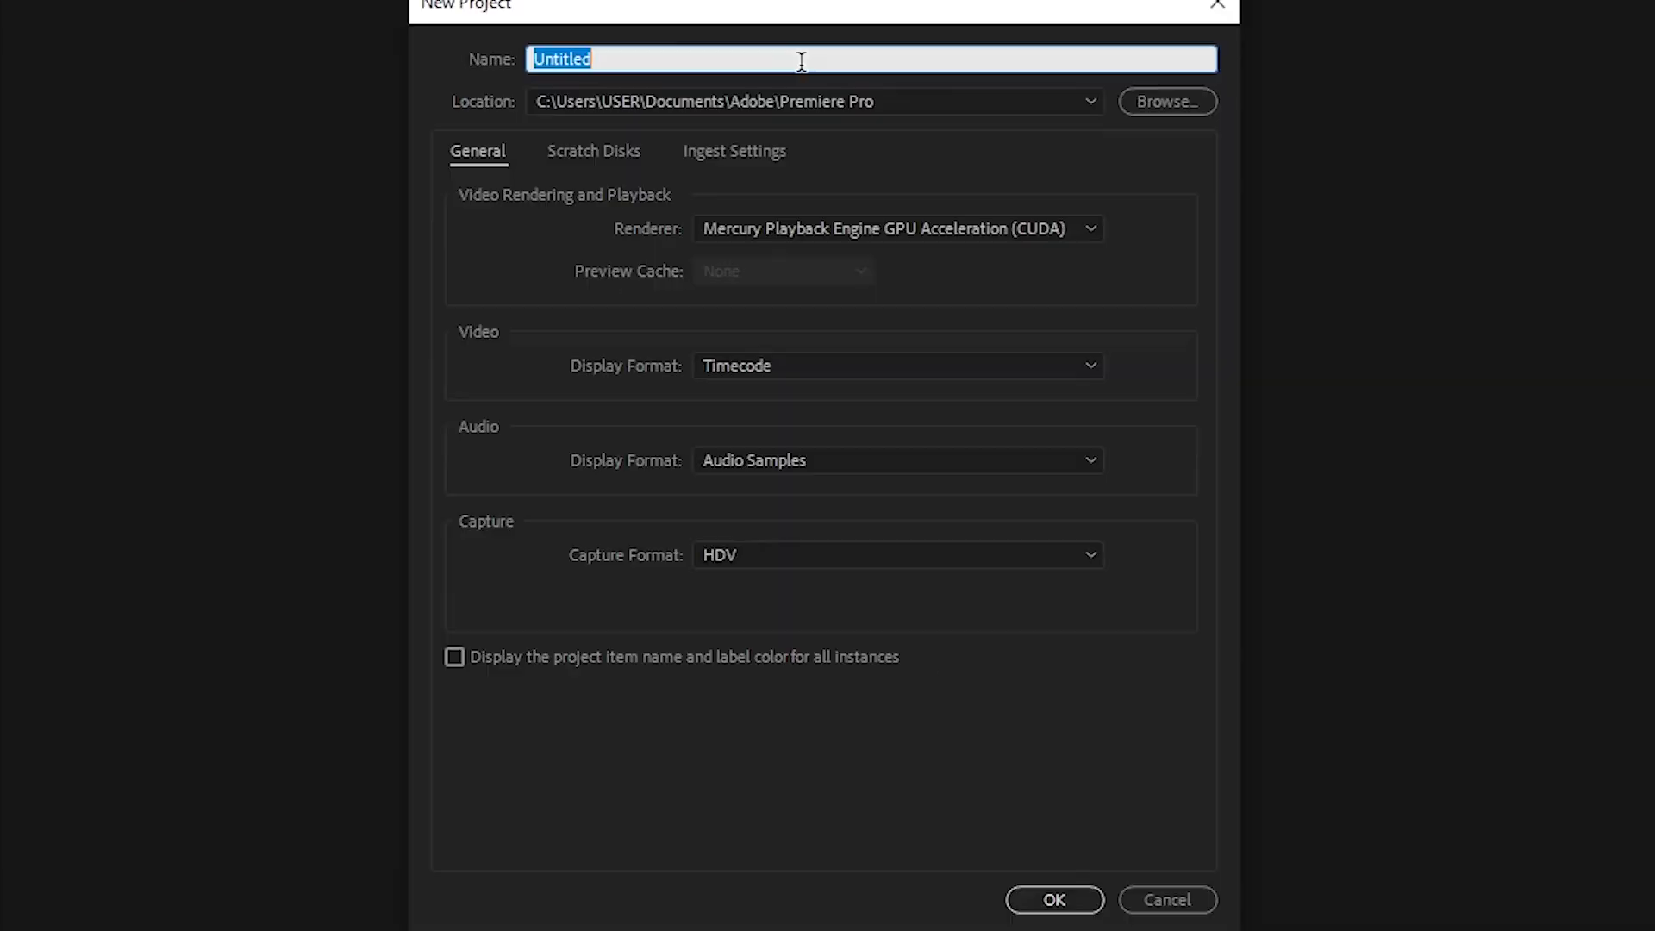
pyautogui.write('mencoba')
pyautogui.click(1045, 901)
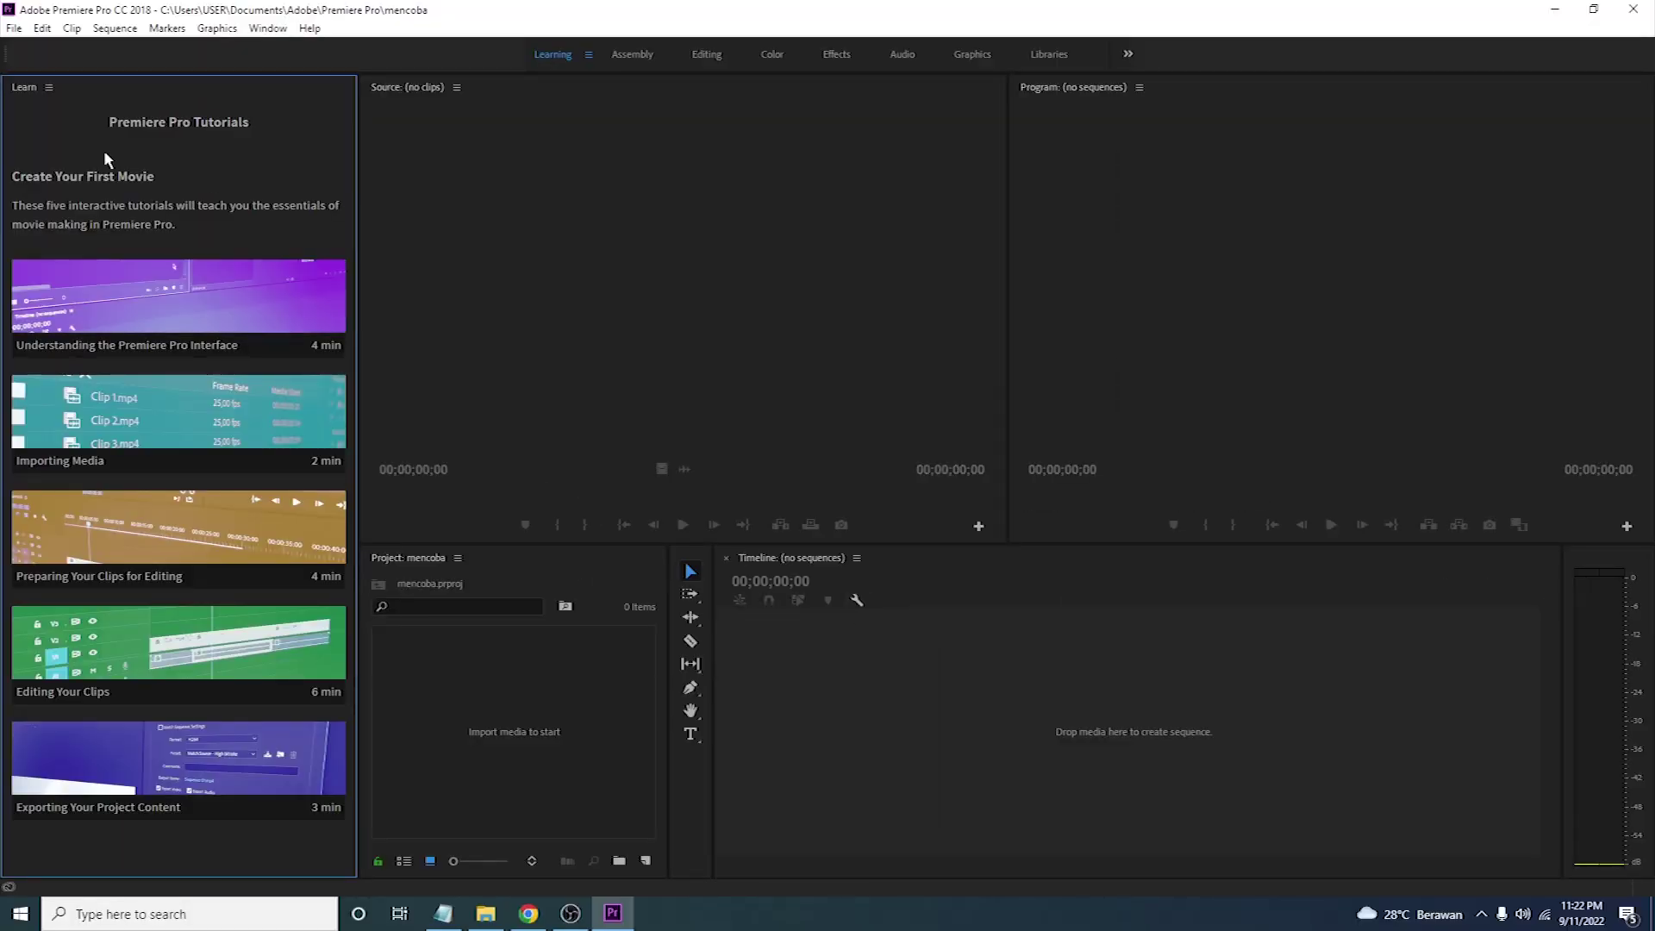
pyautogui.click(49, 87)
# Close the Learn panel and import VID20220824113914.mp4 from Pictures into the Project panel
pyautogui.click(94, 92)
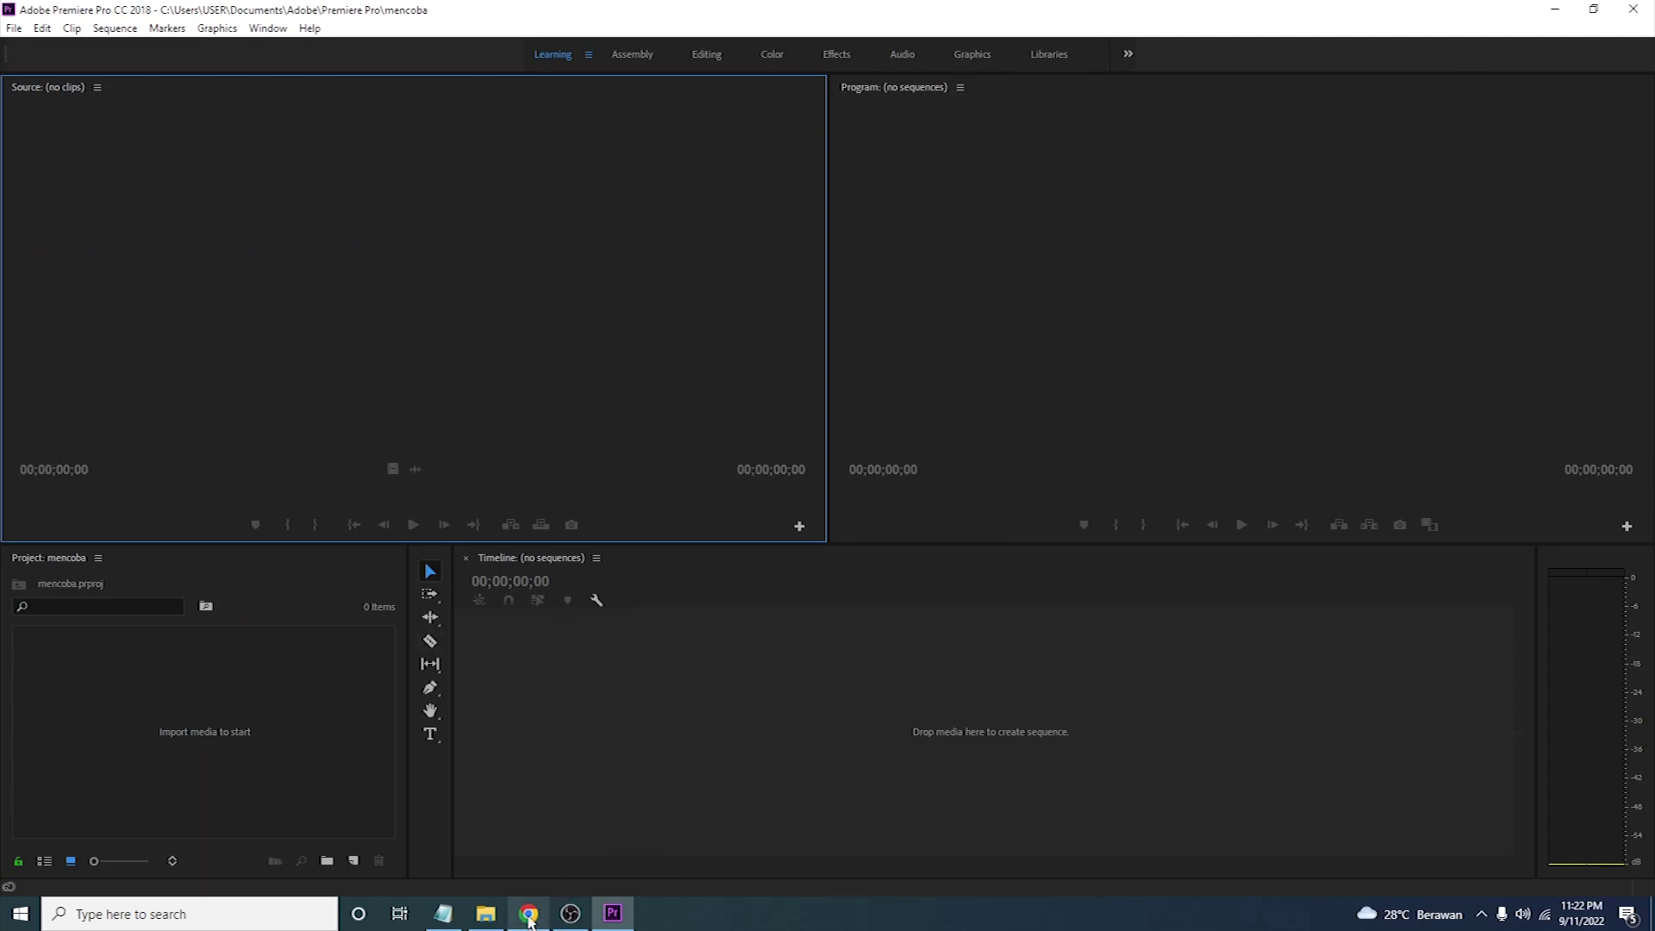
pyautogui.click(485, 913)
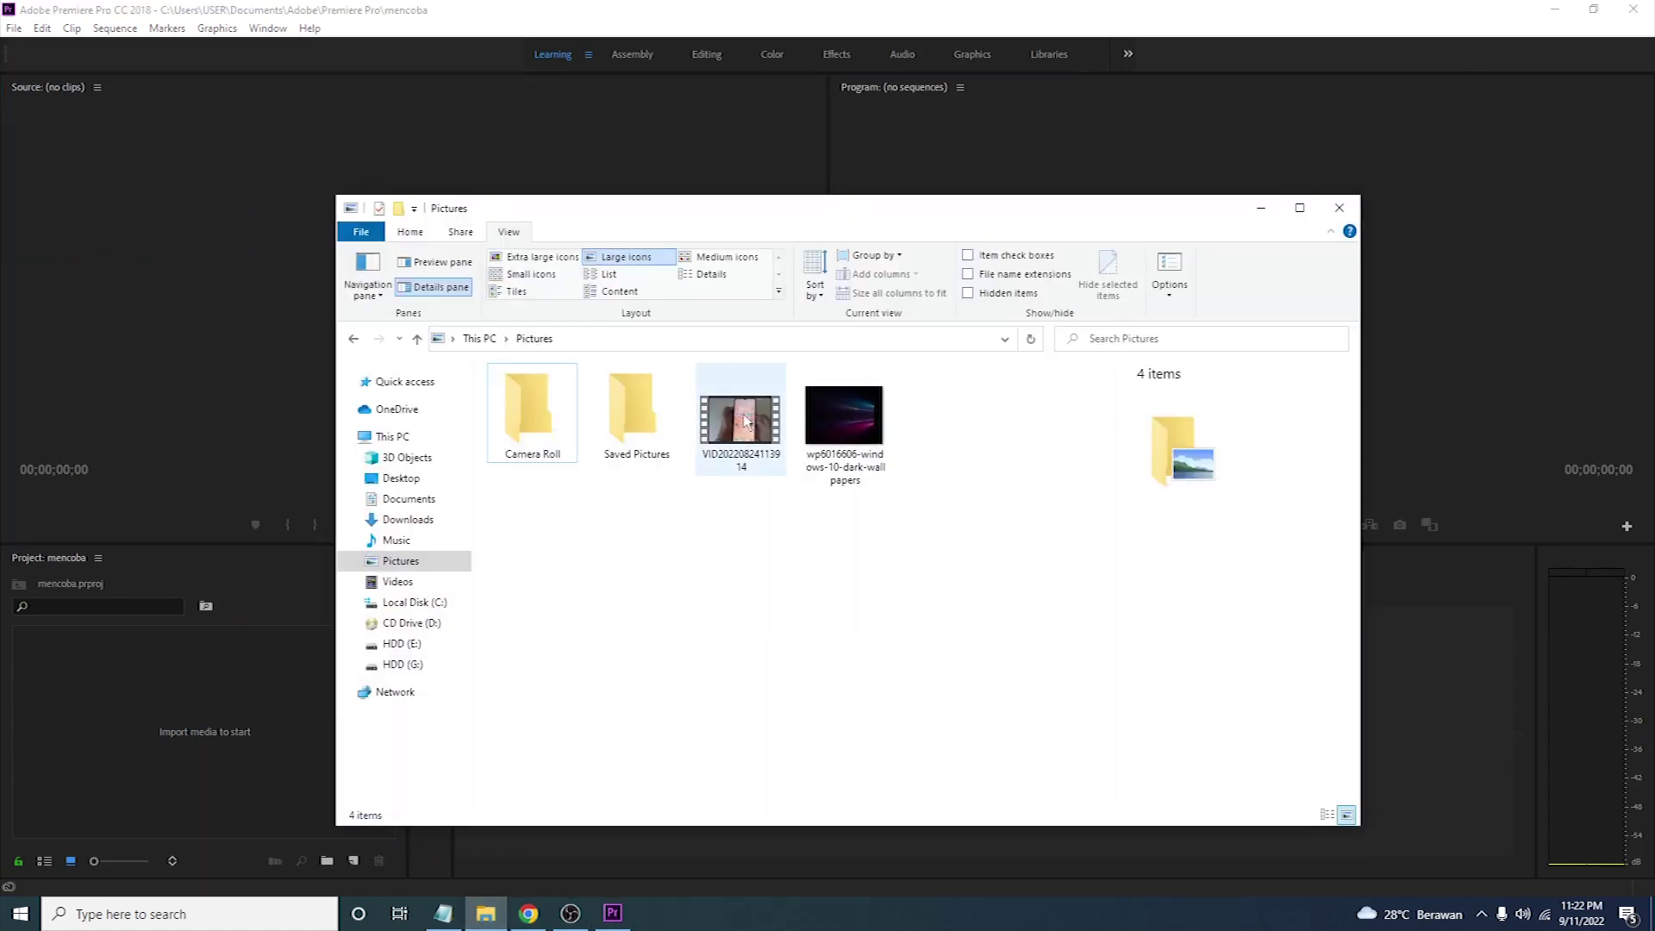
pyautogui.click(747, 421)
pyautogui.moveTo(727, 430); pyautogui.dragTo(238, 732)
pyautogui.click(1261, 208)
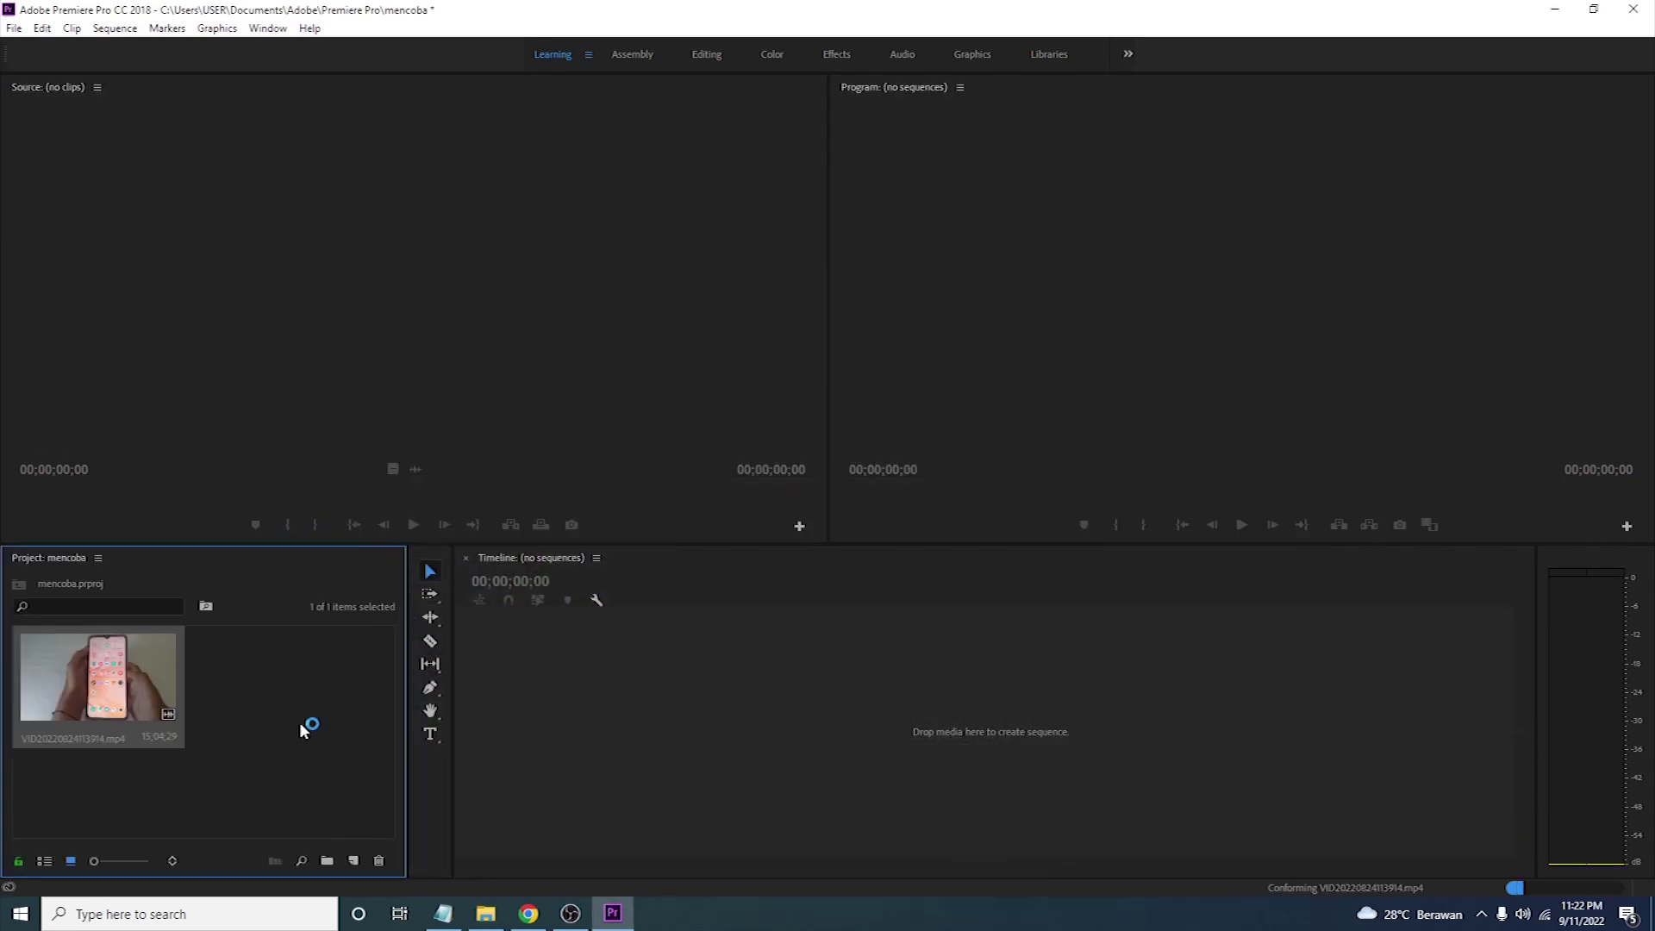
pyautogui.rightClick(289, 702)
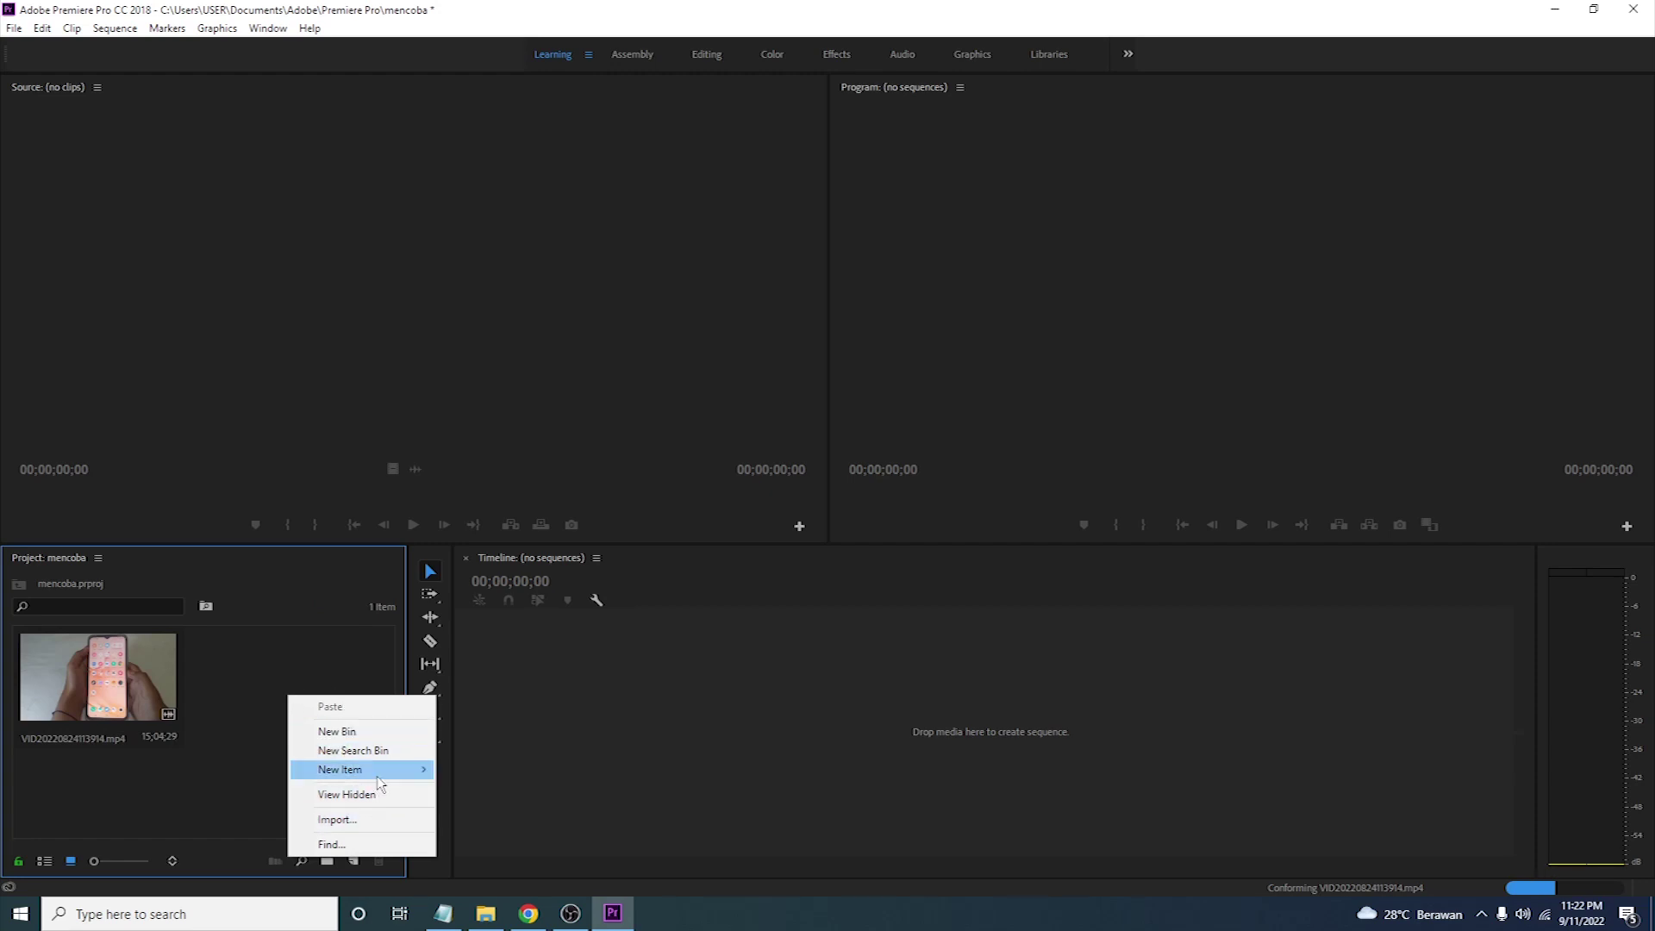
# Create a new sequence, Sequence 01, with the HDV 1080p30 preset
pyautogui.moveTo(408, 772)
pyautogui.click(654, 195)
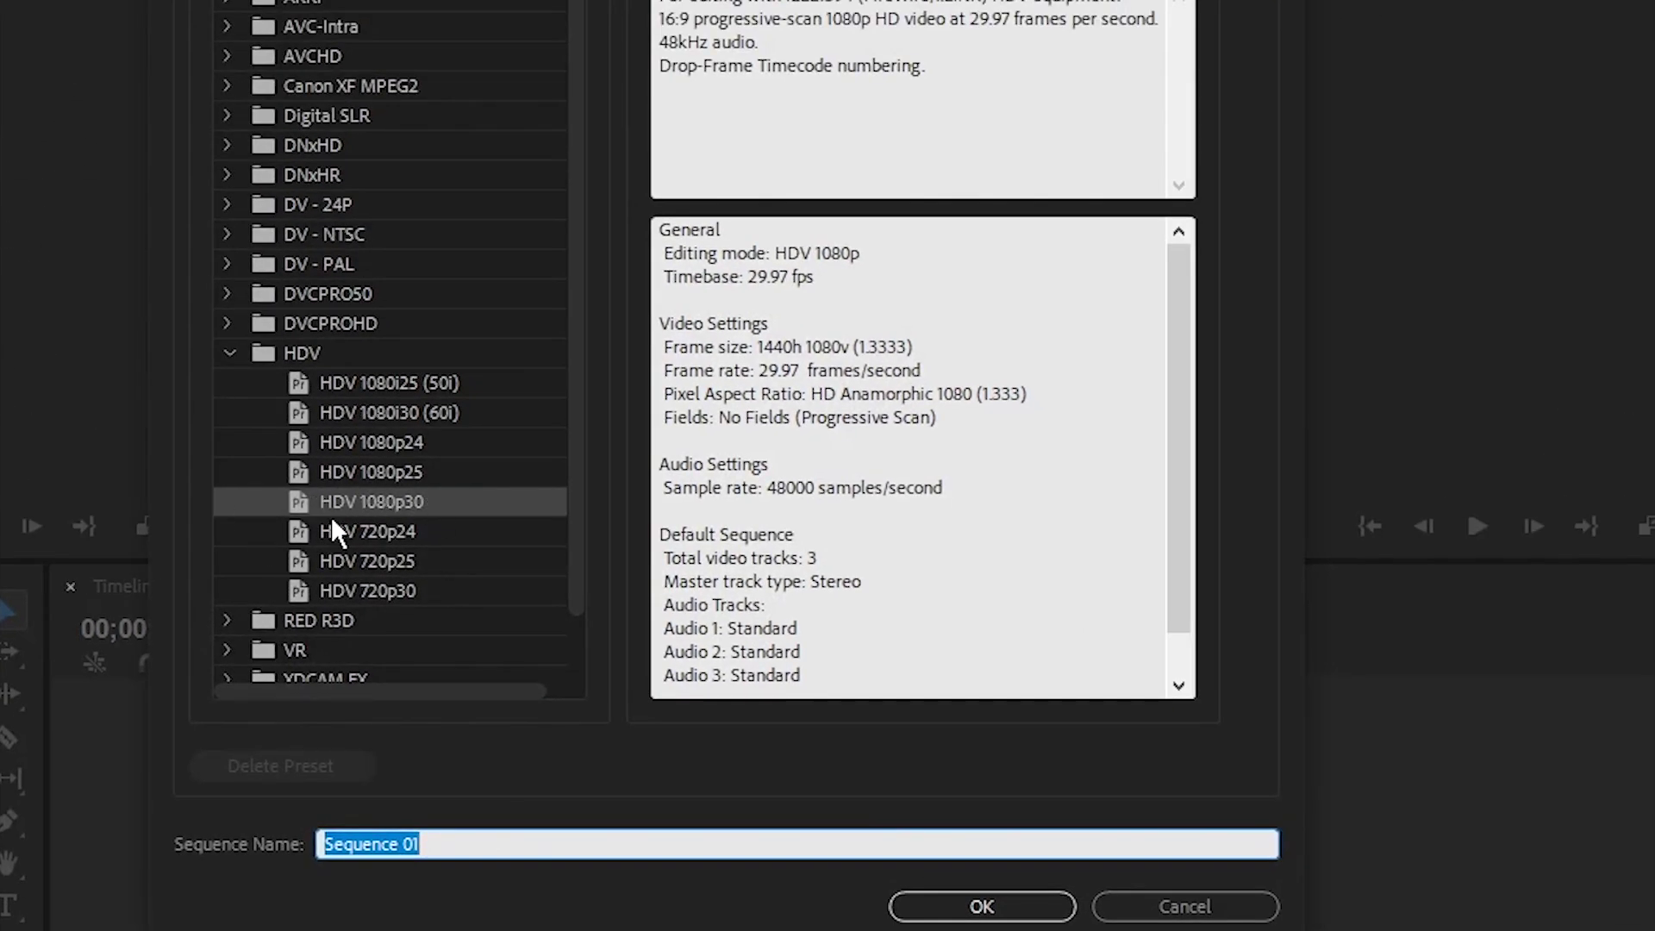
pyautogui.click(982, 906)
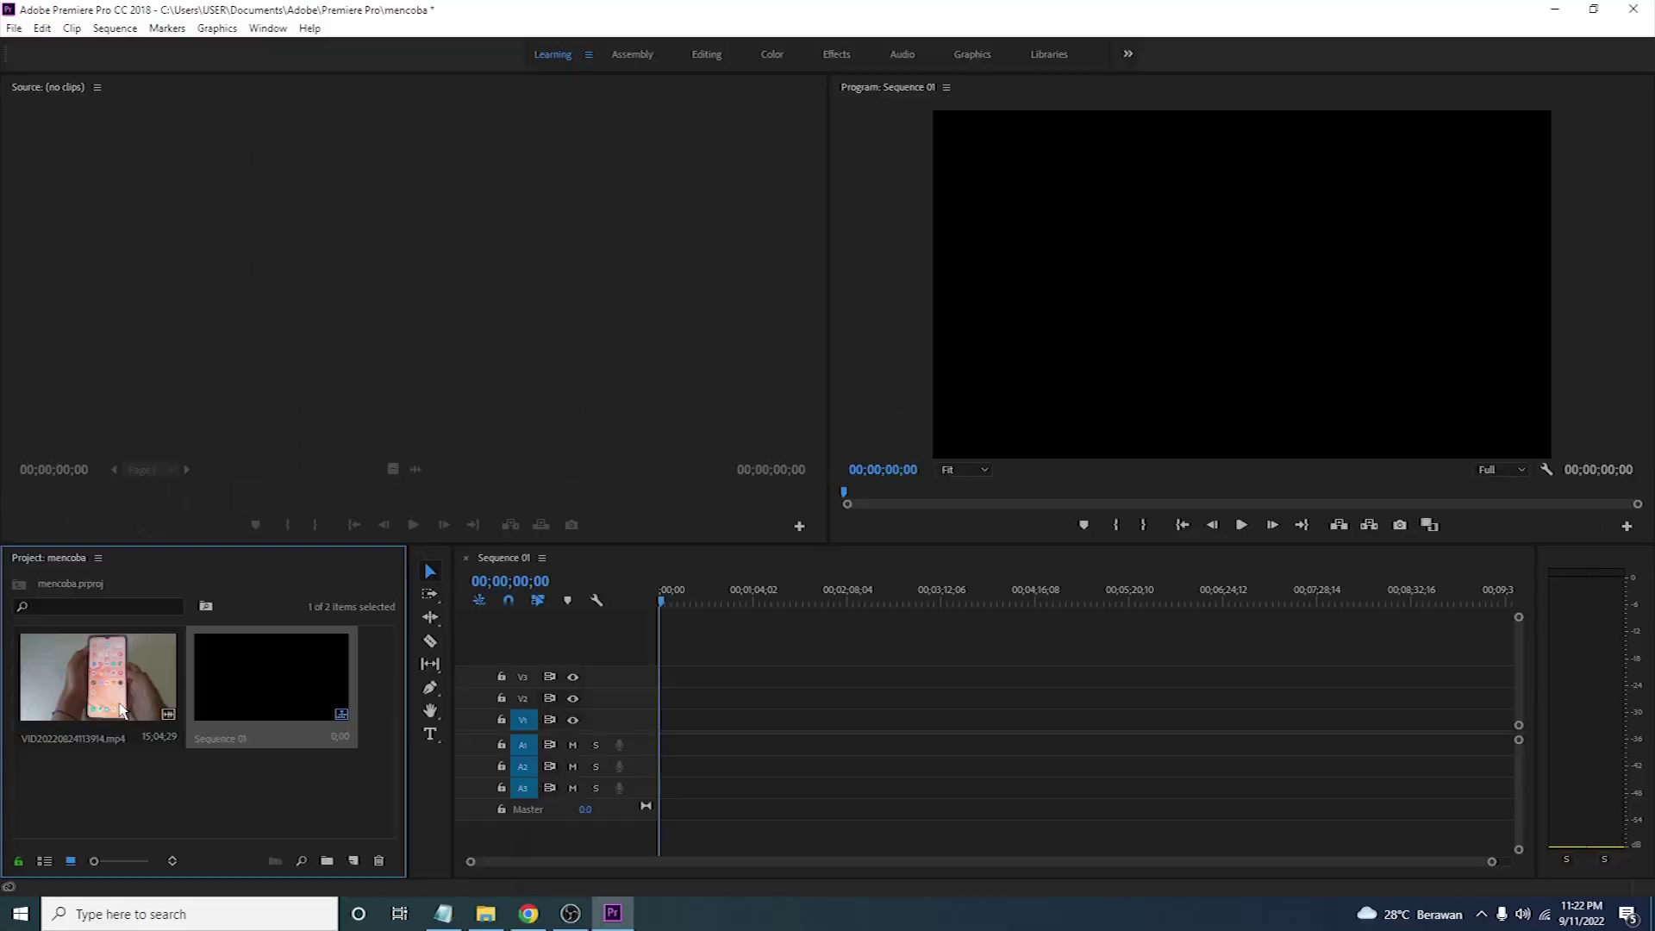
# Place VID20220824113914.mp4 at the start of Sequence 01 on V1 and A1
pyautogui.click(68, 670)
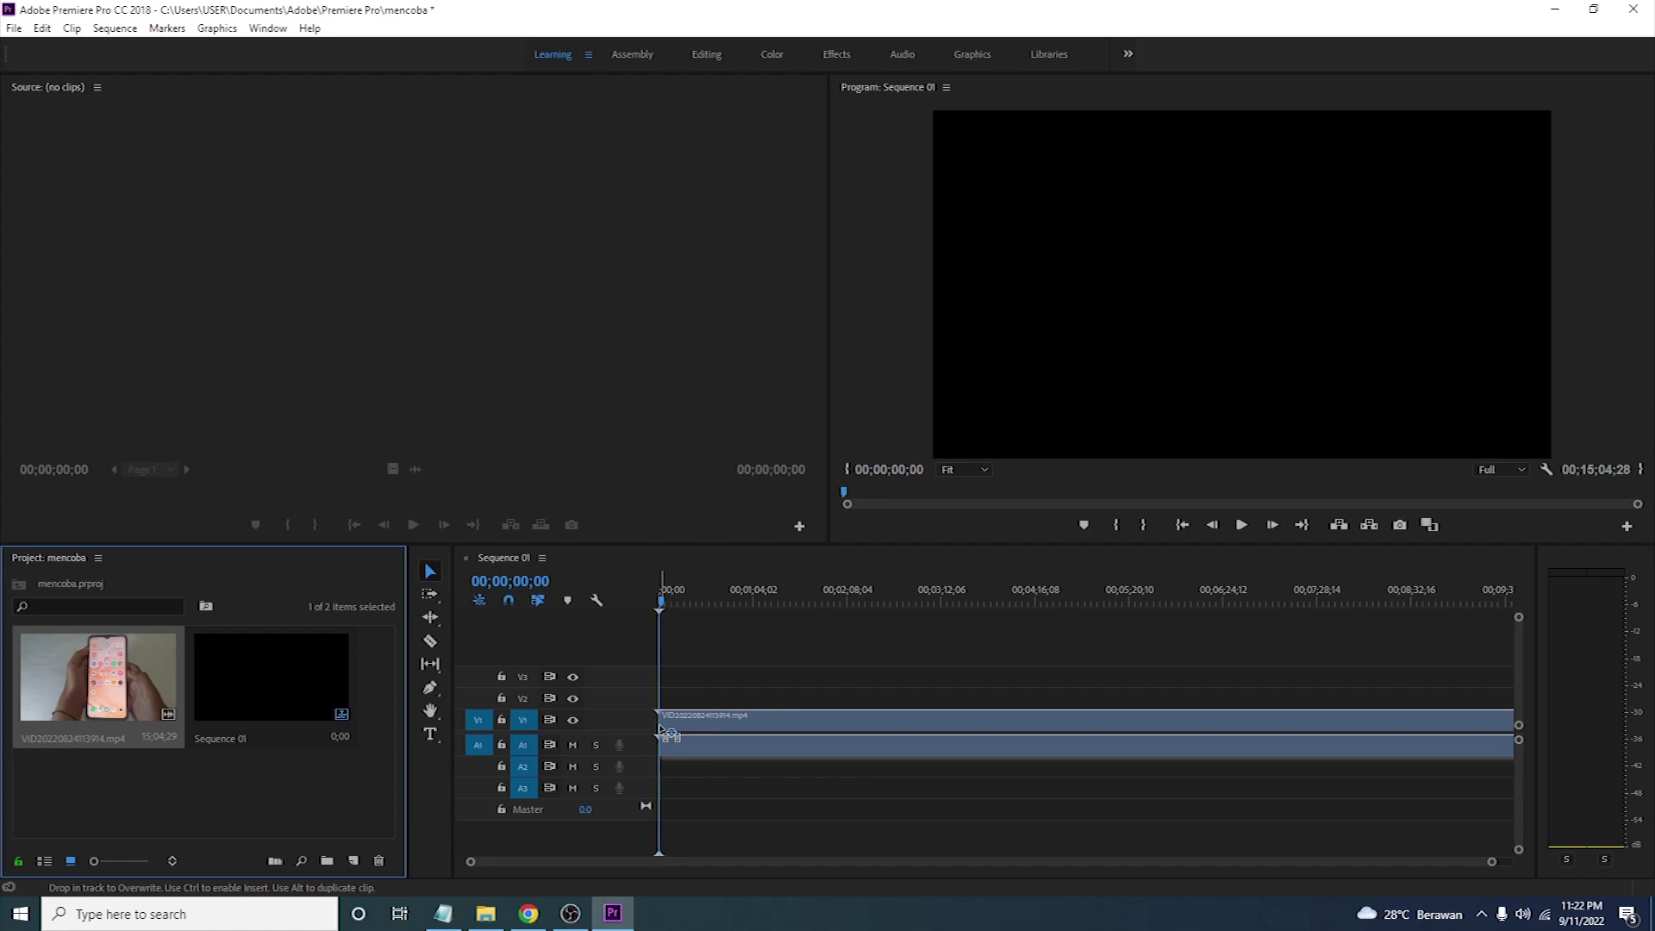
pyautogui.moveTo(440, 678); pyautogui.dragTo(666, 729)
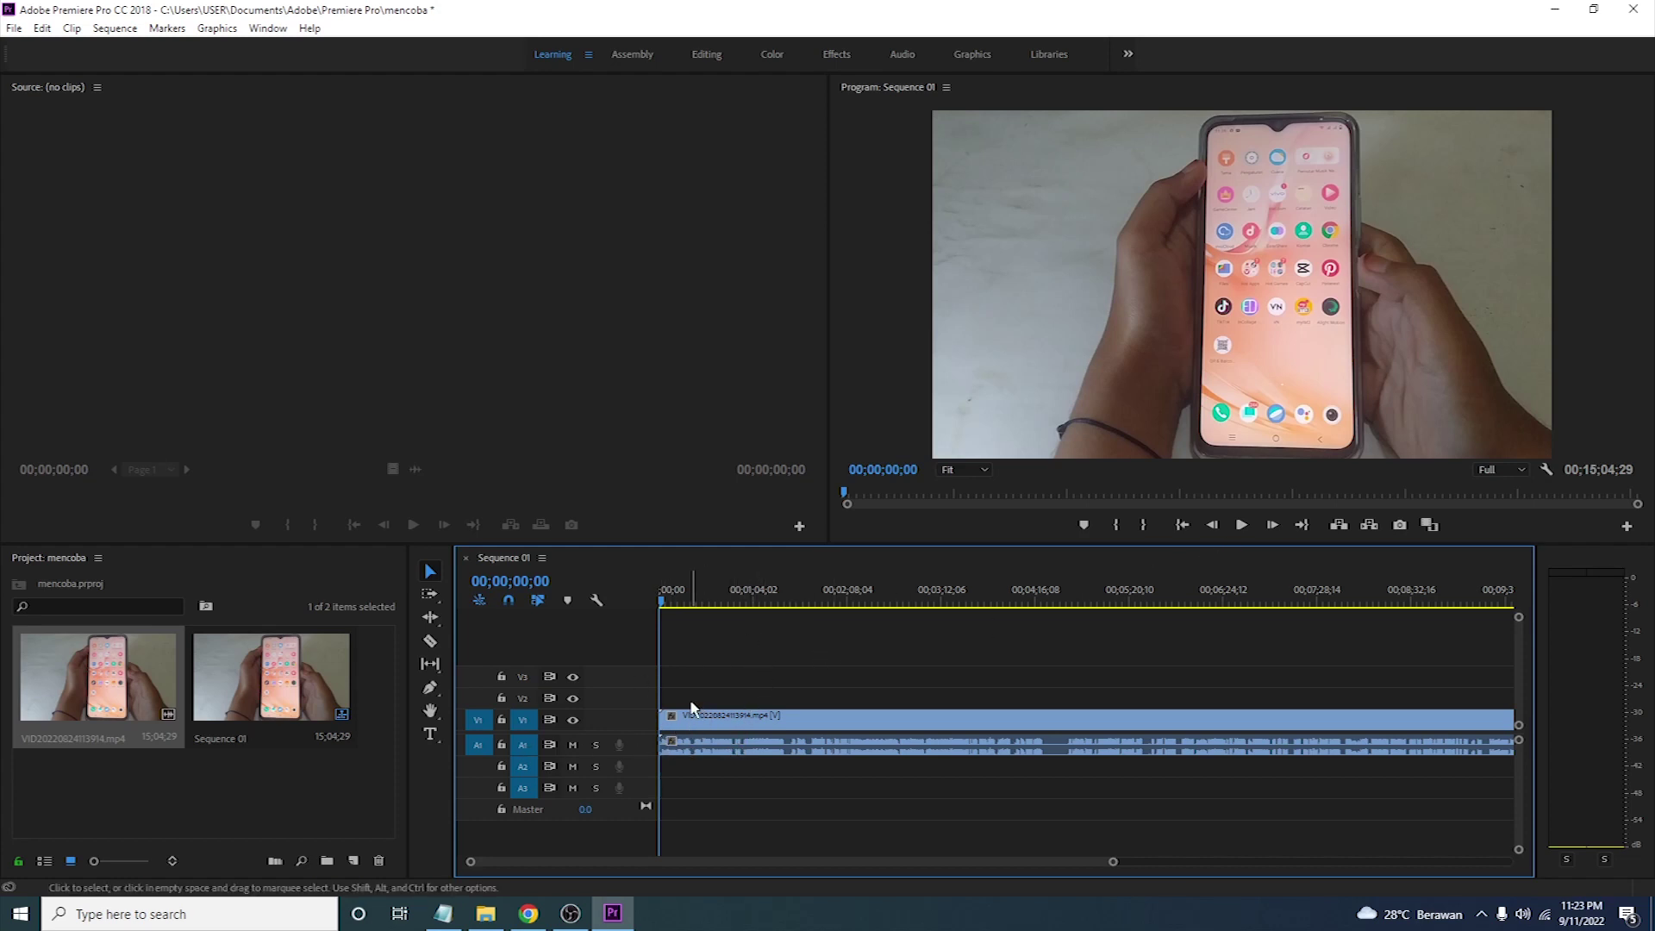
pyautogui.click(737, 723)
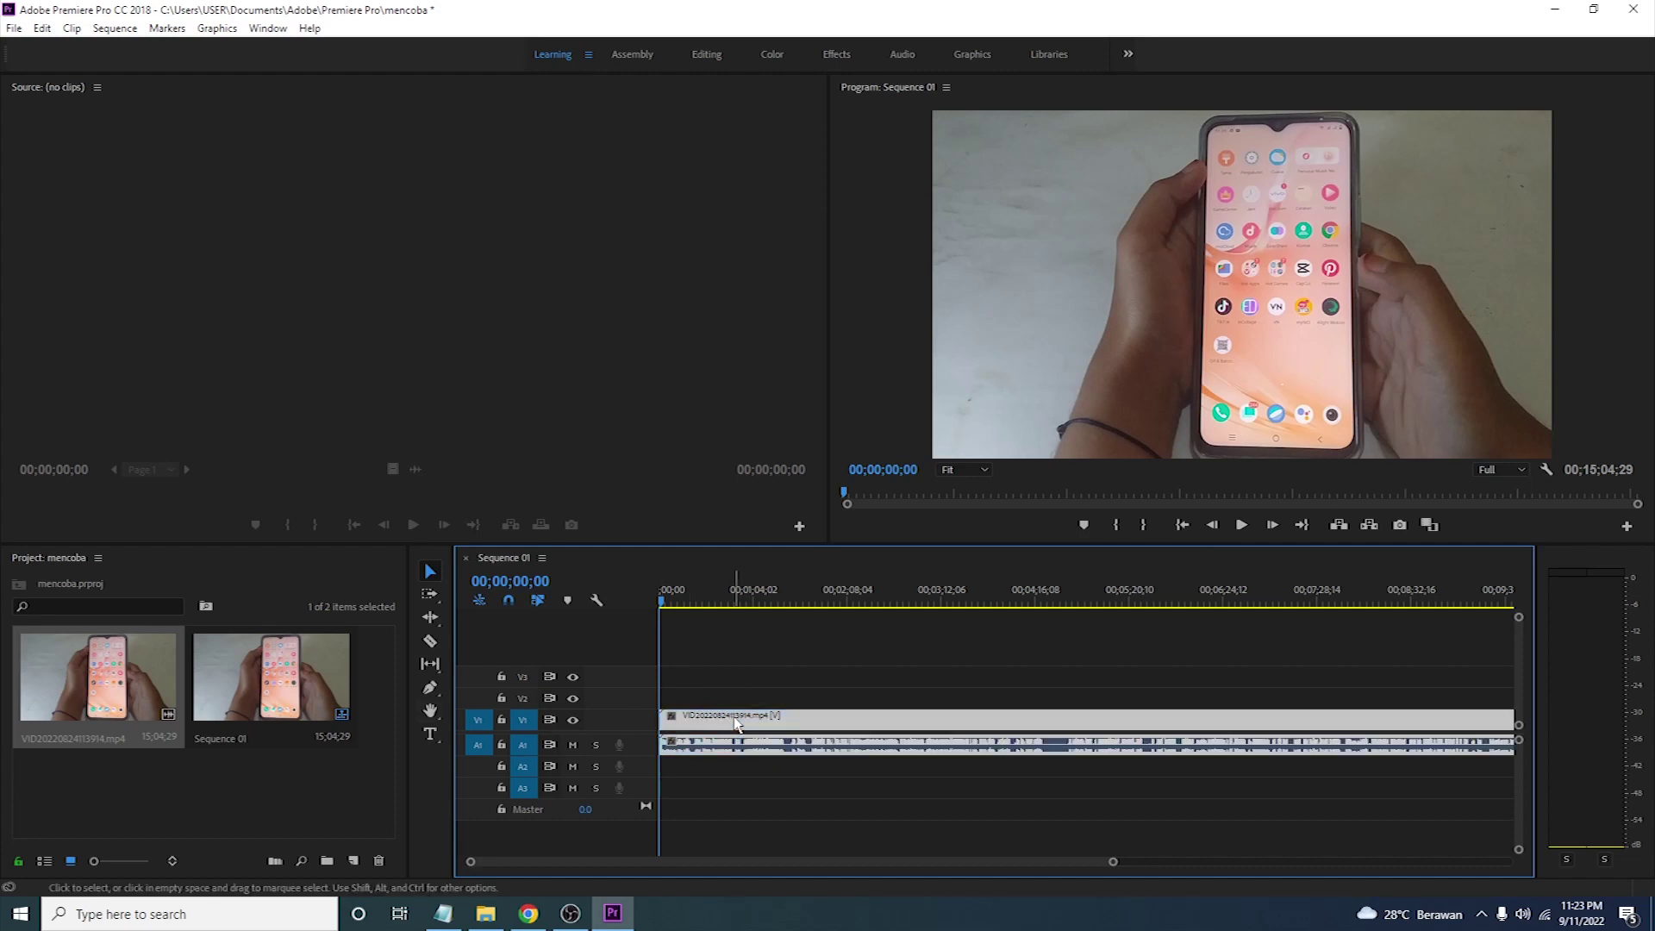
# Enlarge the audio tracks, lock the V1 track, and select the A1 audio clip
pyautogui.moveTo(1518, 851); pyautogui.dragTo(1517, 833)
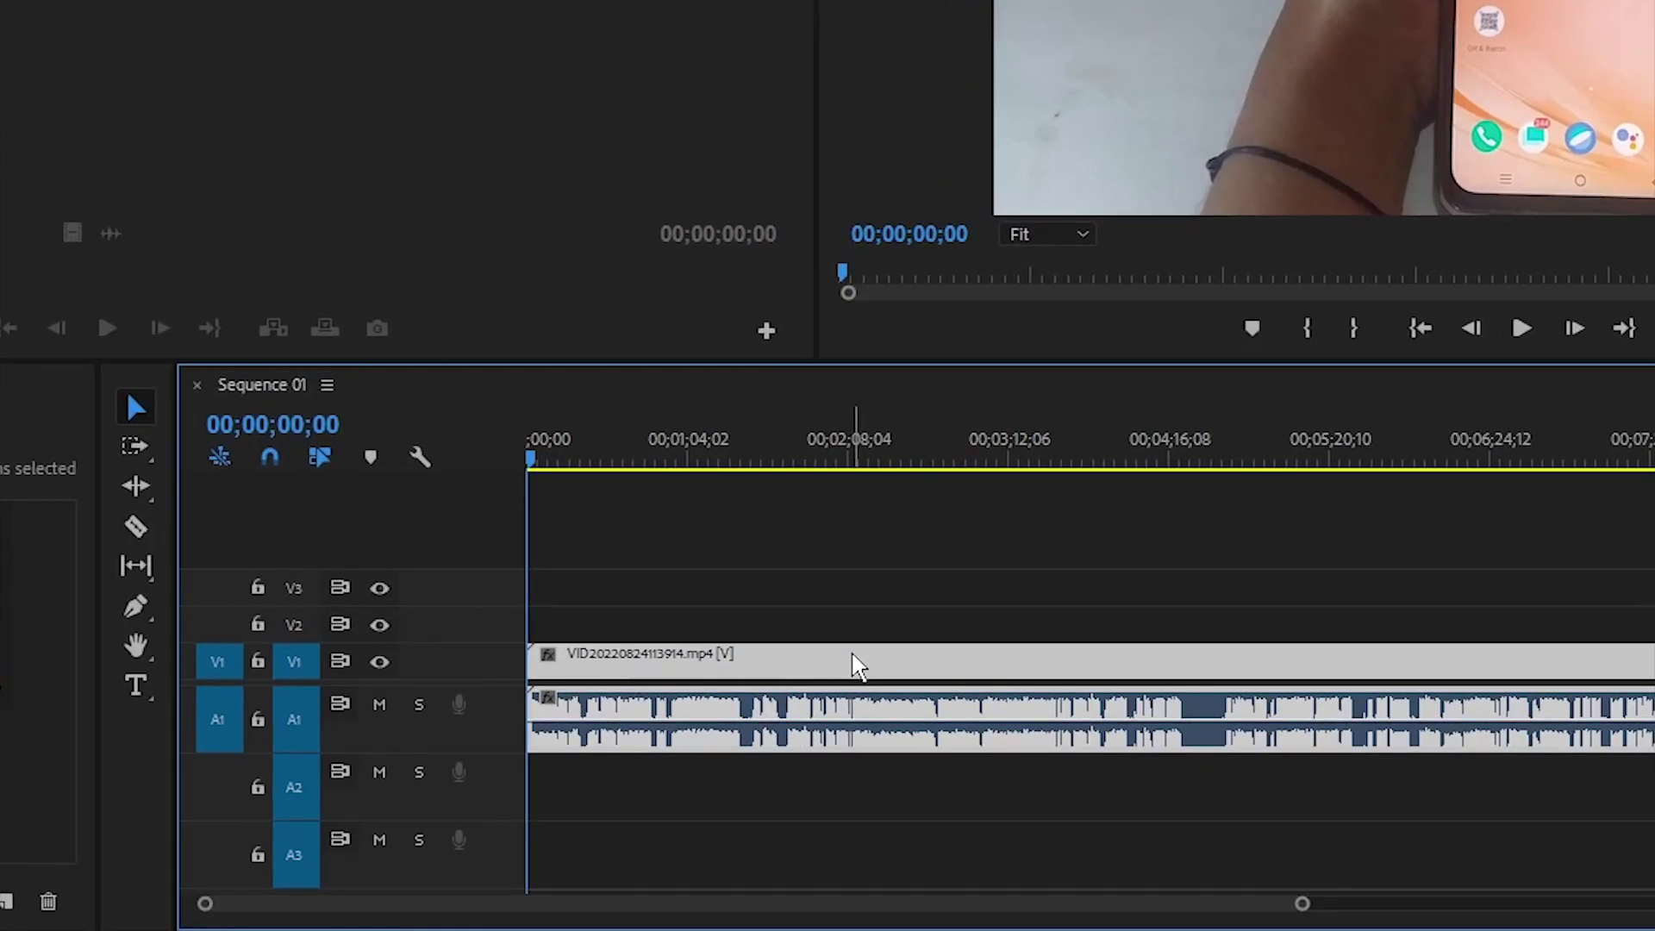
pyautogui.click(849, 718)
pyautogui.click(789, 739)
pyautogui.click(849, 576)
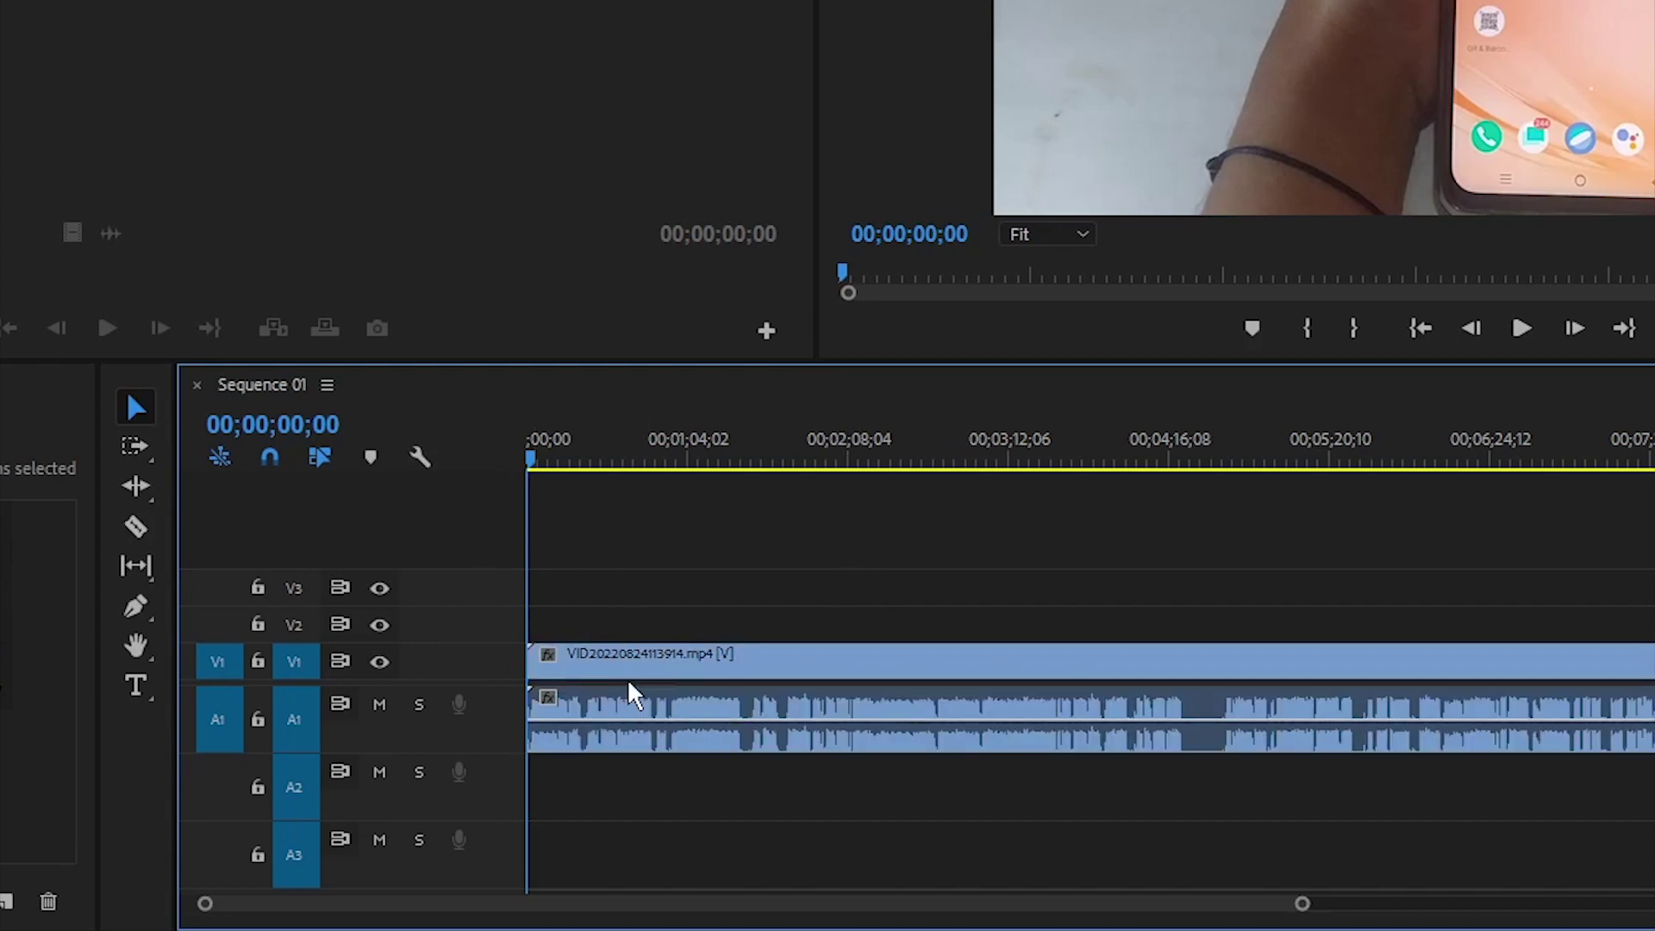
pyautogui.click(258, 662)
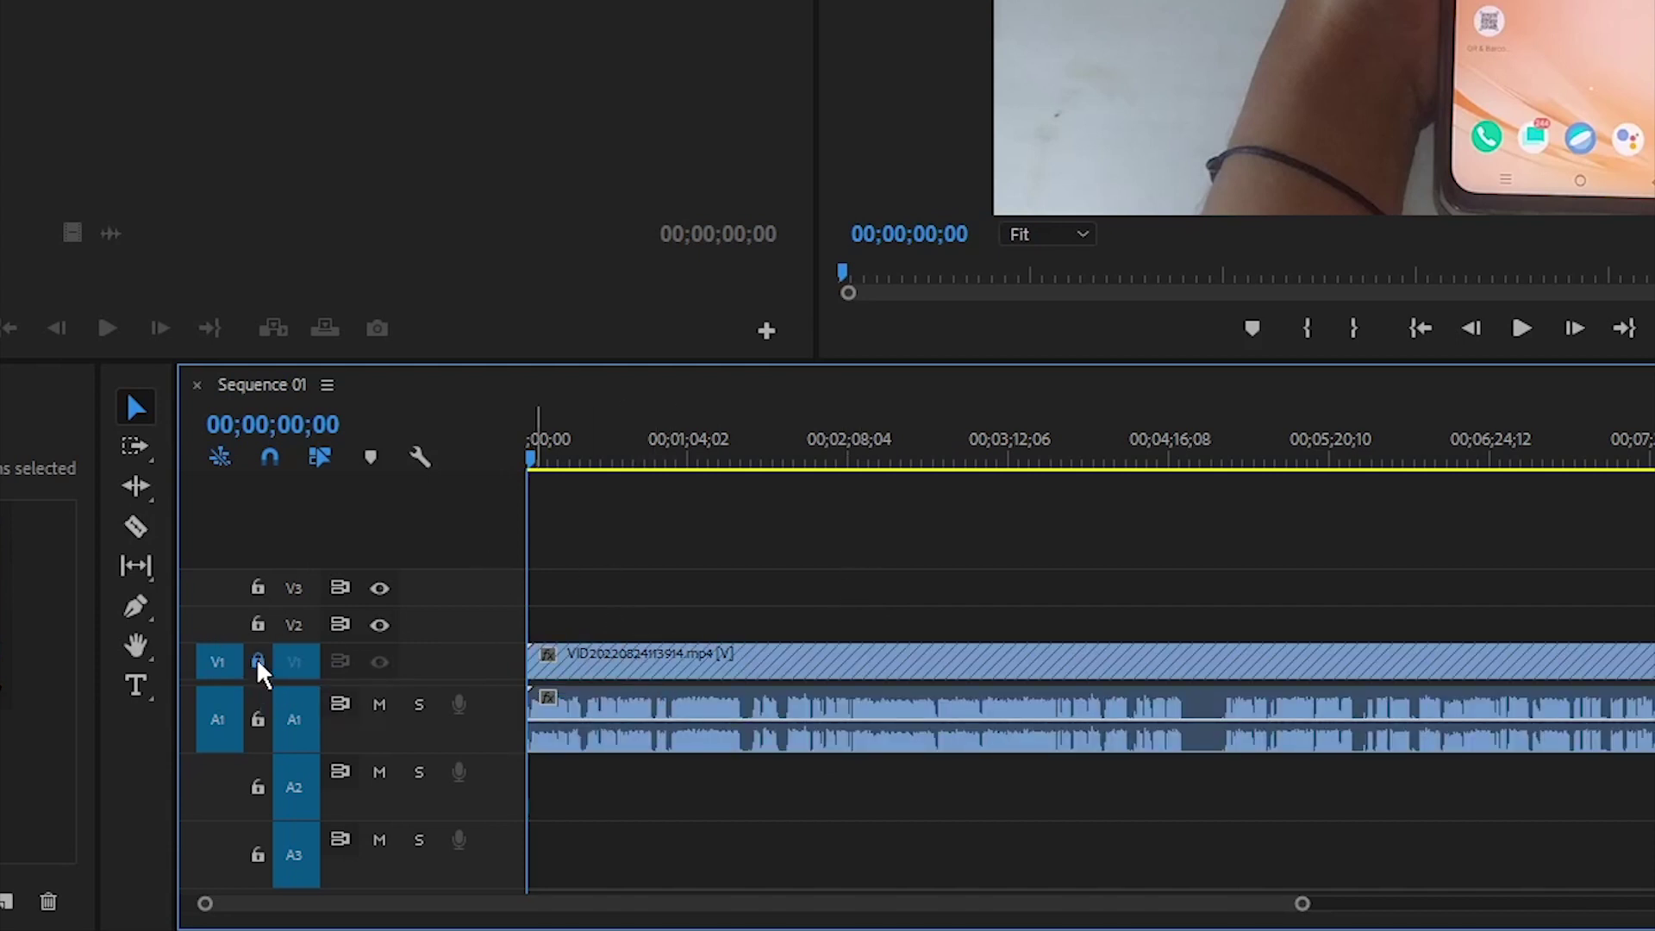
pyautogui.click(707, 707)
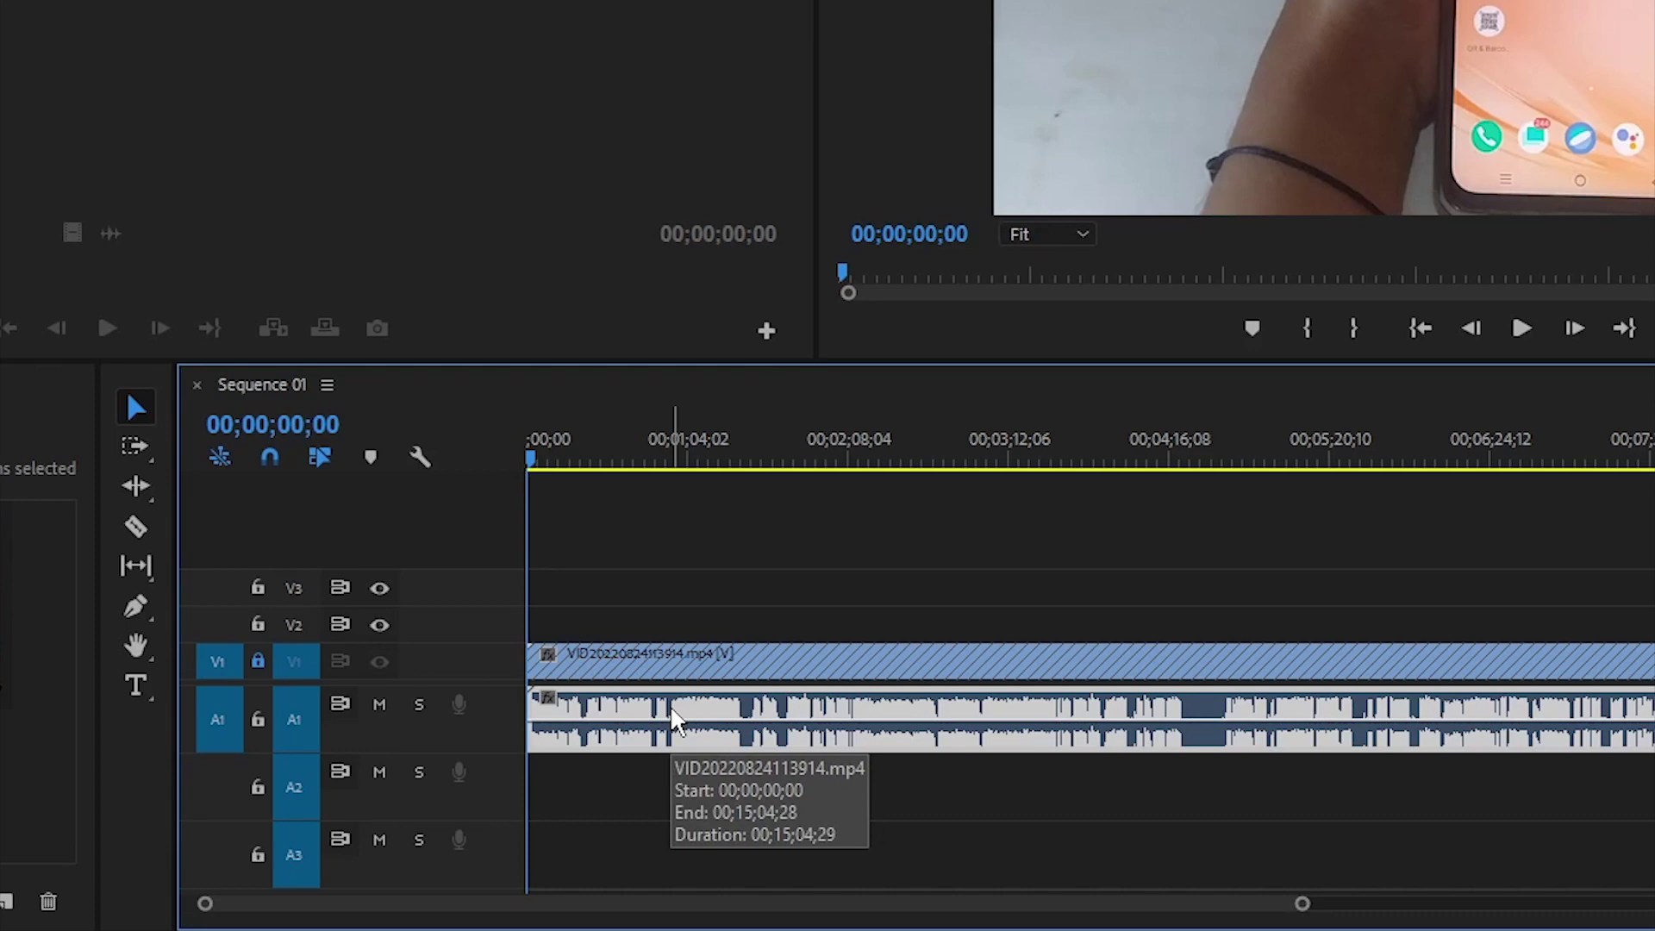
# Clear the phone video's audio clip from A1 and unlock V1
pyautogui.rightClick(676, 720)
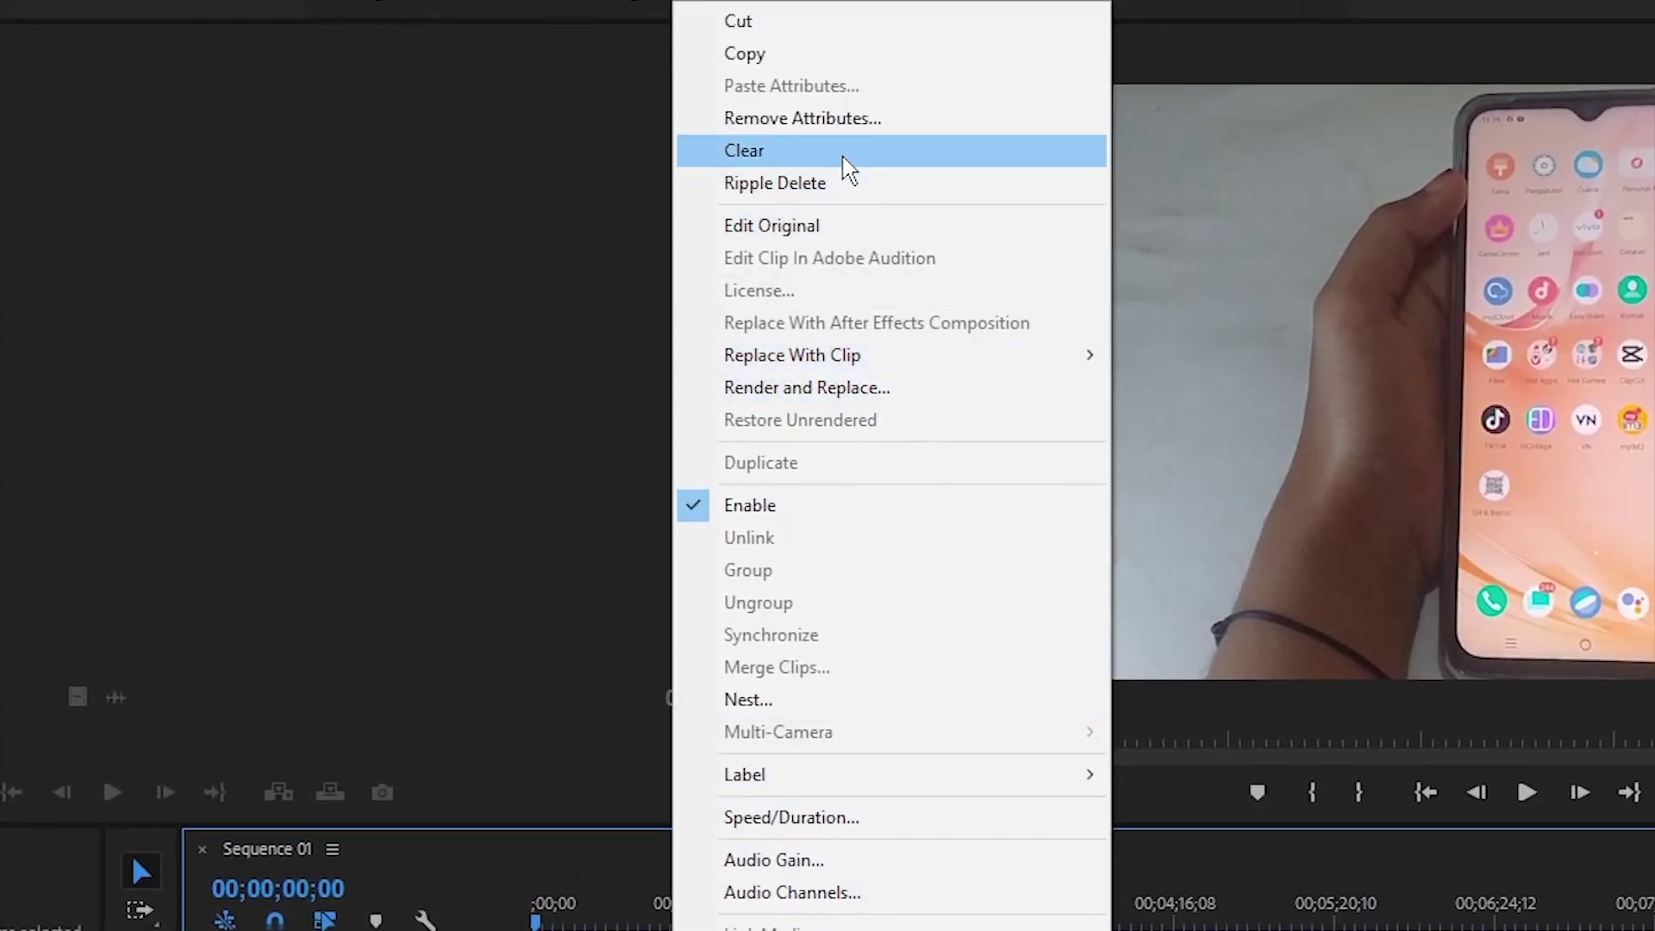
pyautogui.click(844, 164)
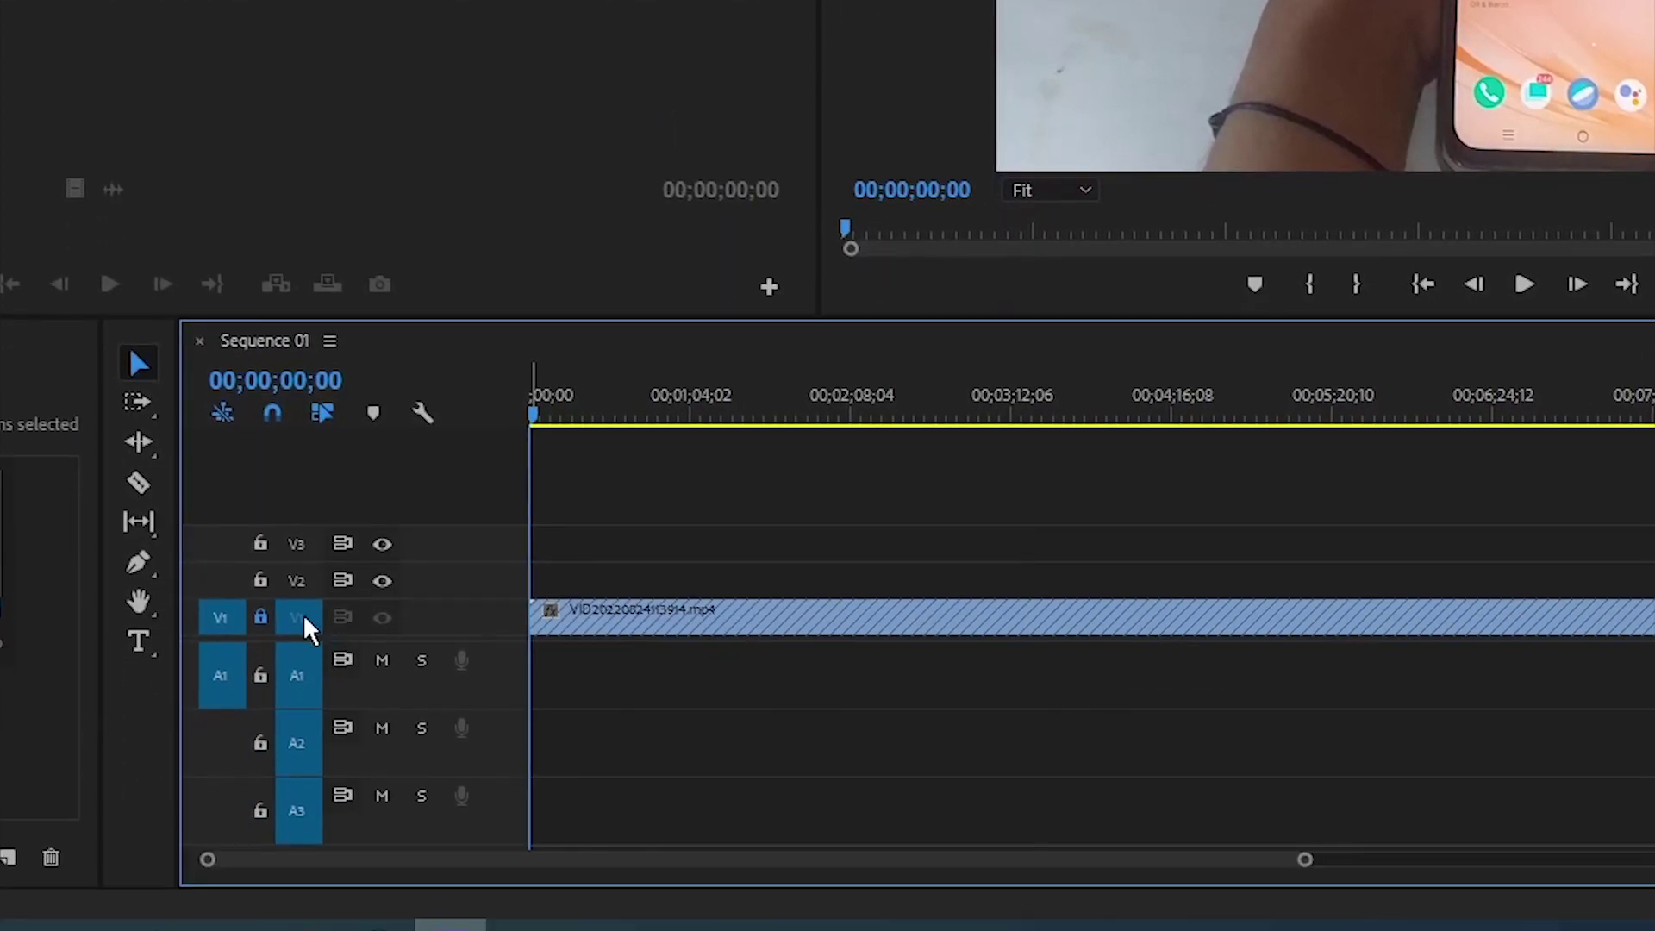
pyautogui.click(261, 849)
# Play back the silent sequence, then undo to restore the A1 audio
pyautogui.click(1524, 517)
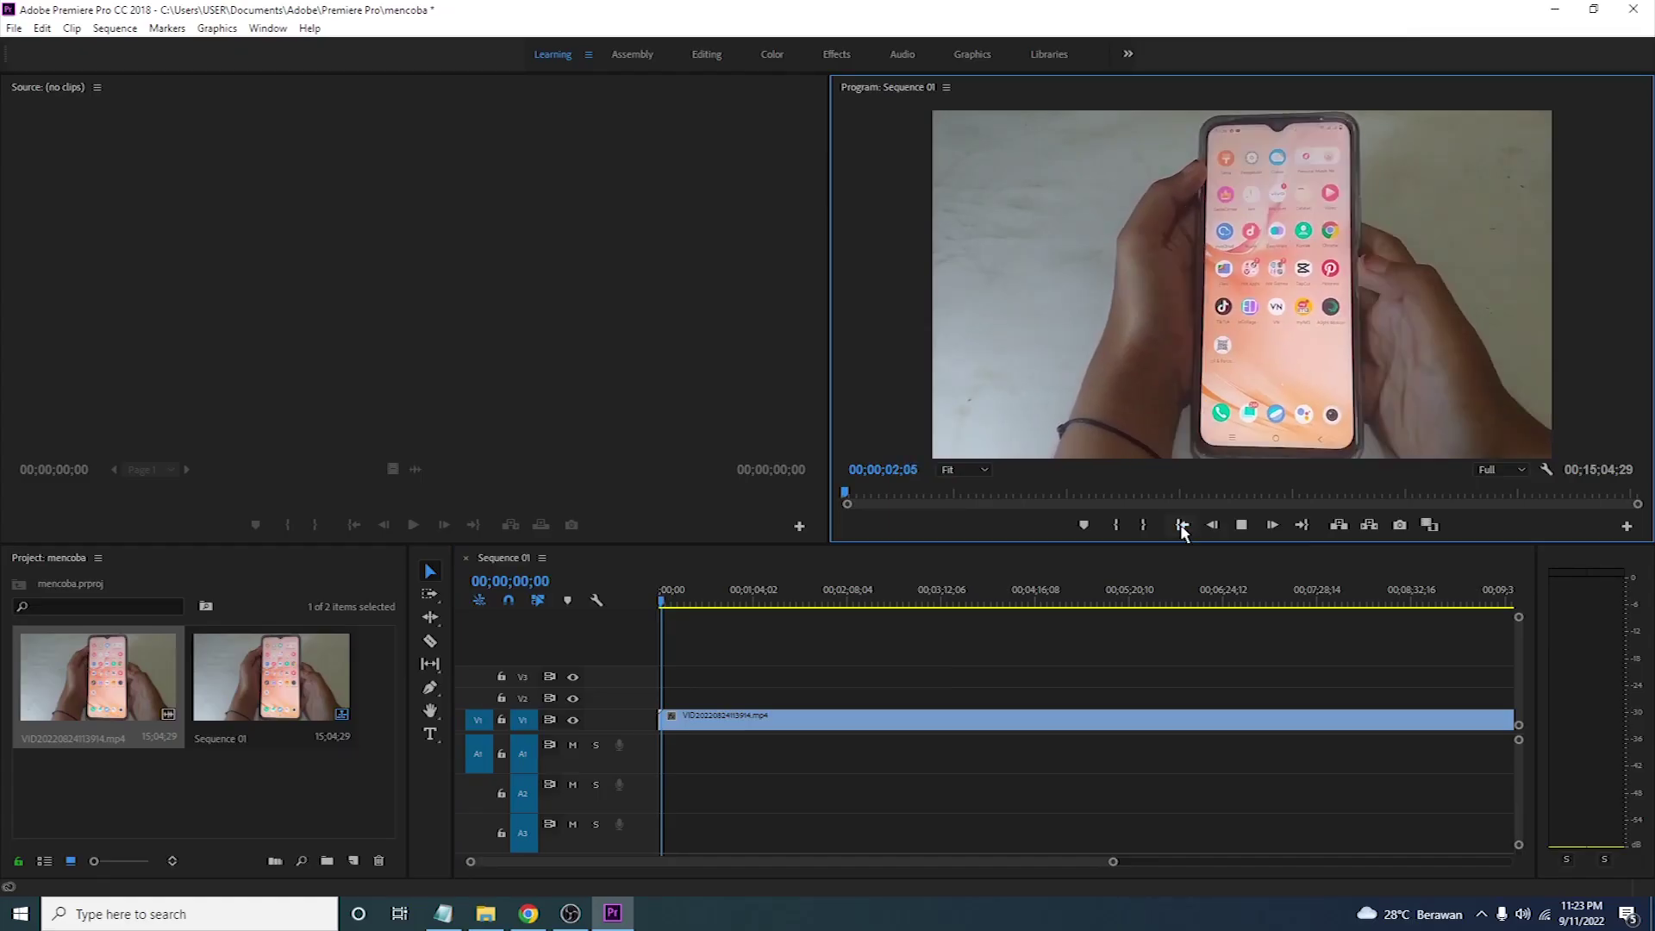
pyautogui.click(1183, 525)
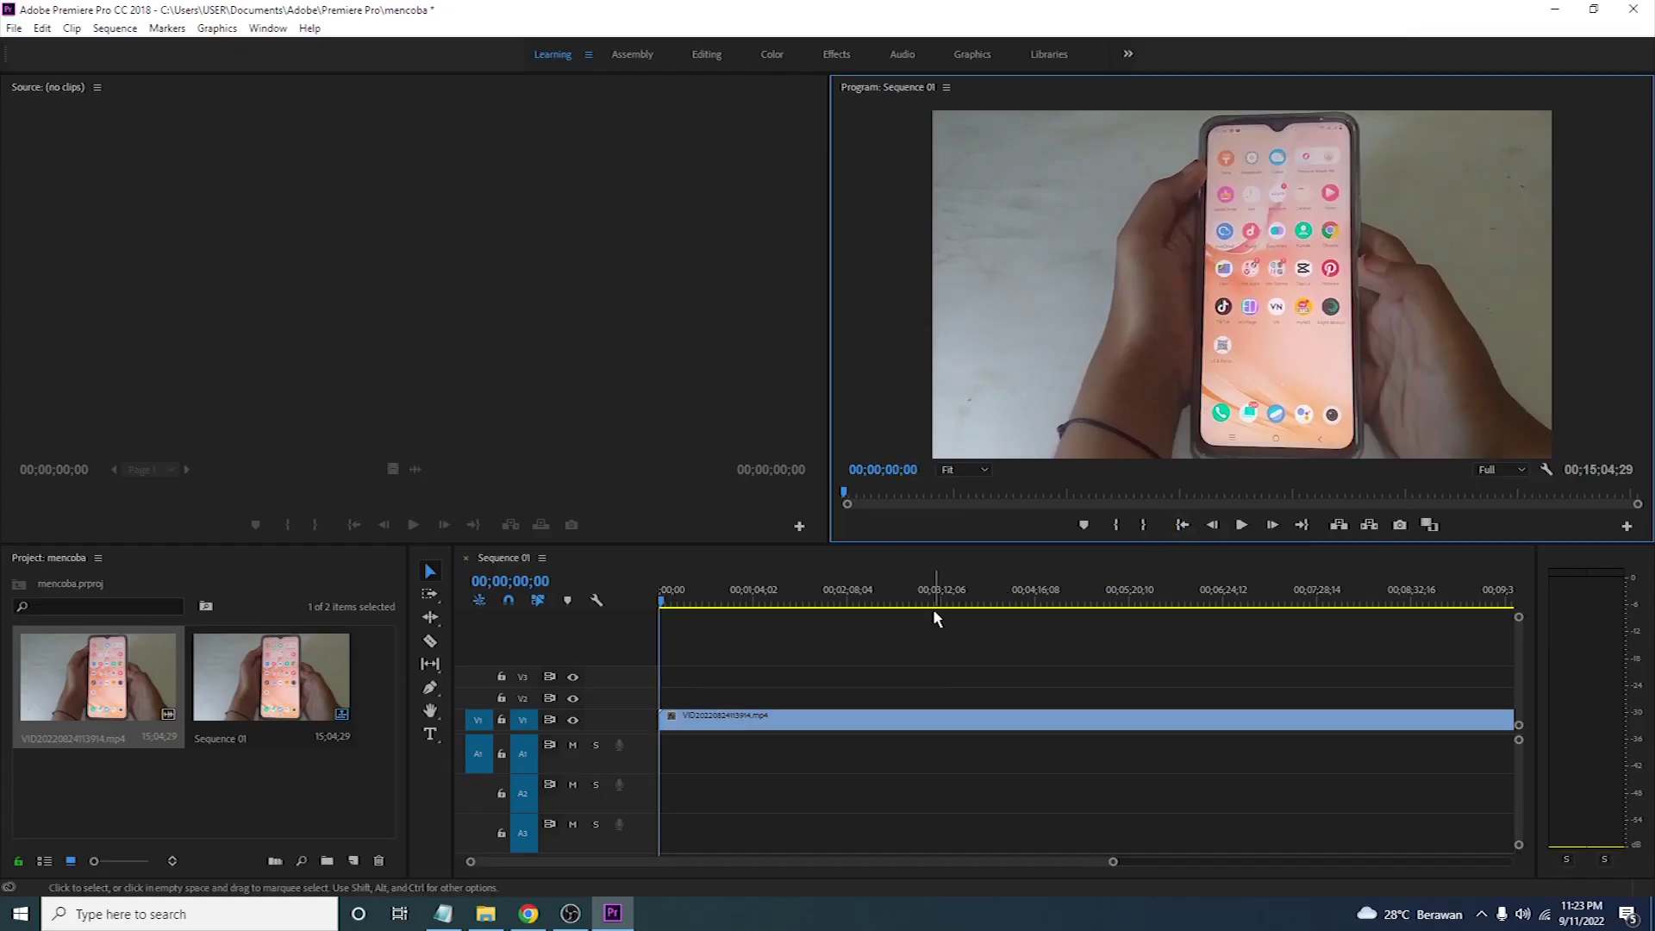
pyautogui.hotkey('ctrl', 'z')
pyautogui.hotkey('ctrl', 'z')
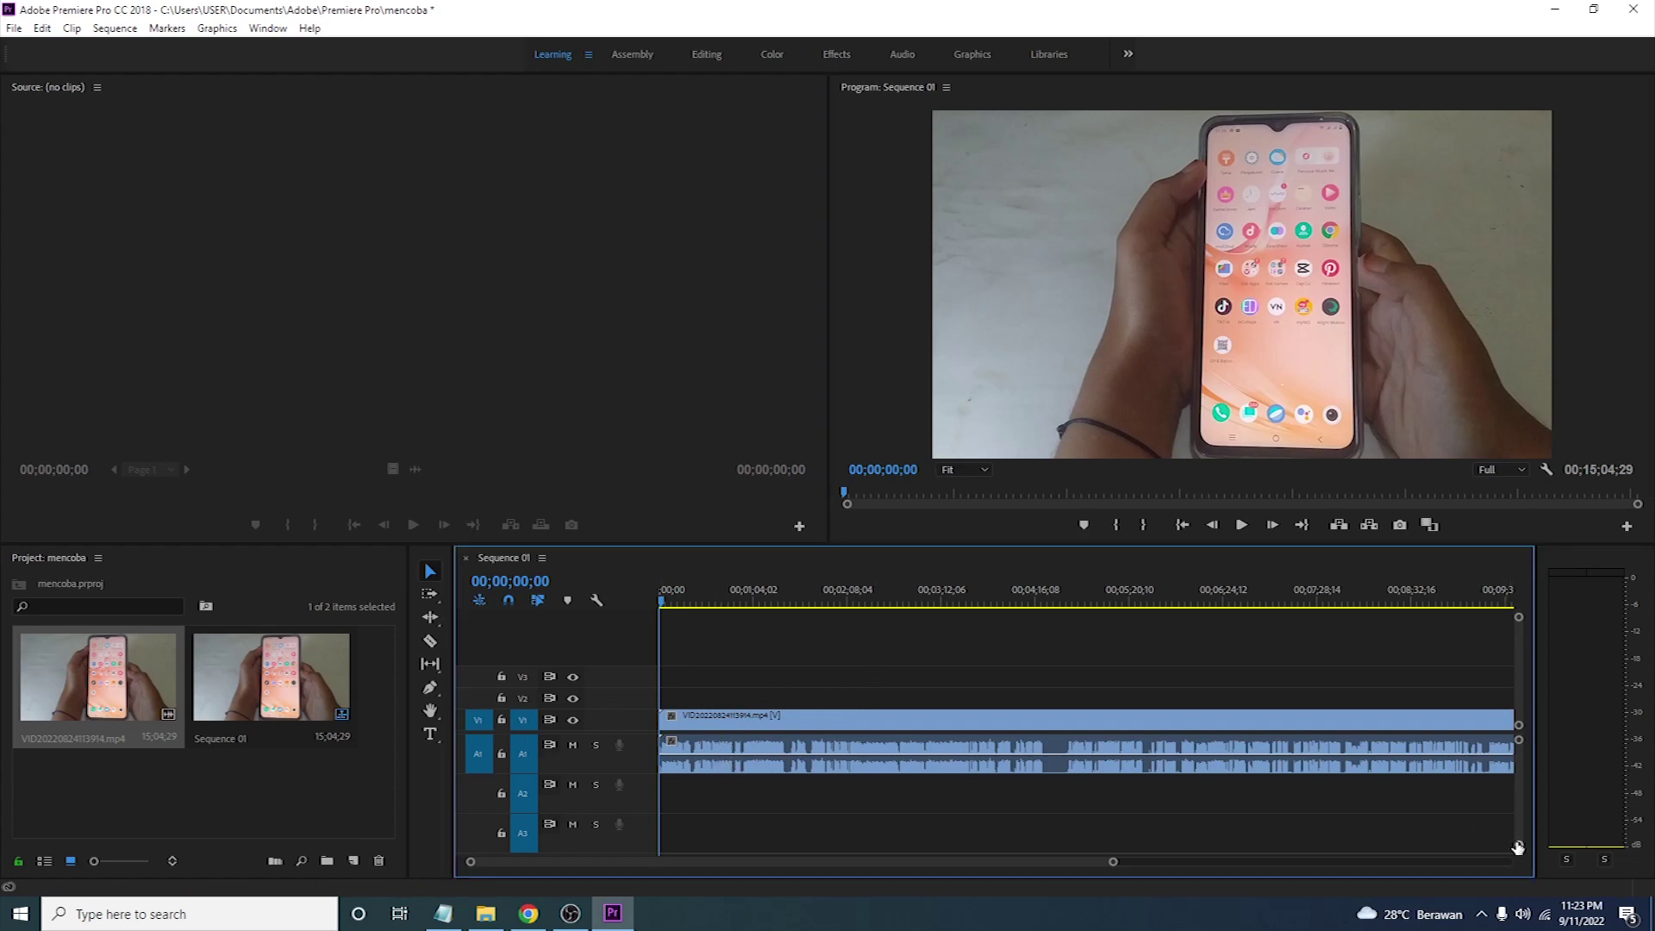
pyautogui.scroll(2, 1293, 802)
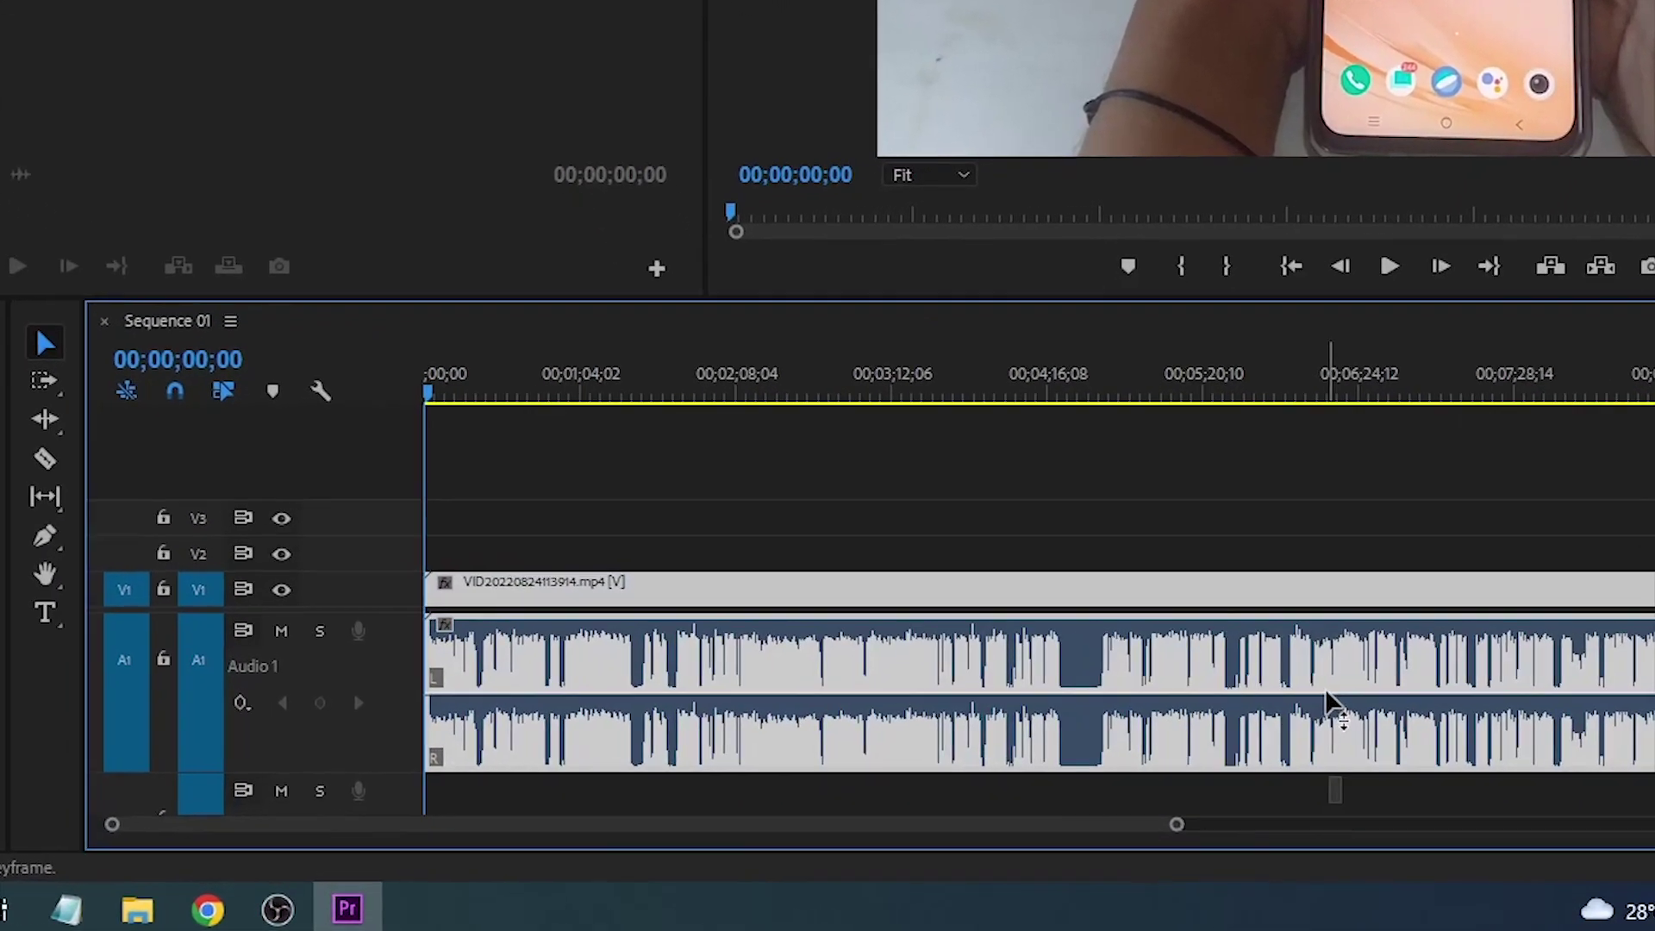
# Drag the A1 clip's volume rubber band down to about -10.5 dB and play it back
pyautogui.moveTo(1210, 792); pyautogui.dragTo(1208, 777)
pyautogui.moveTo(1338, 677)
pyautogui.mouseDown()
pyautogui.moveTo(1366, 691)
pyautogui.moveTo(1376, 616)
pyautogui.mouseUp()
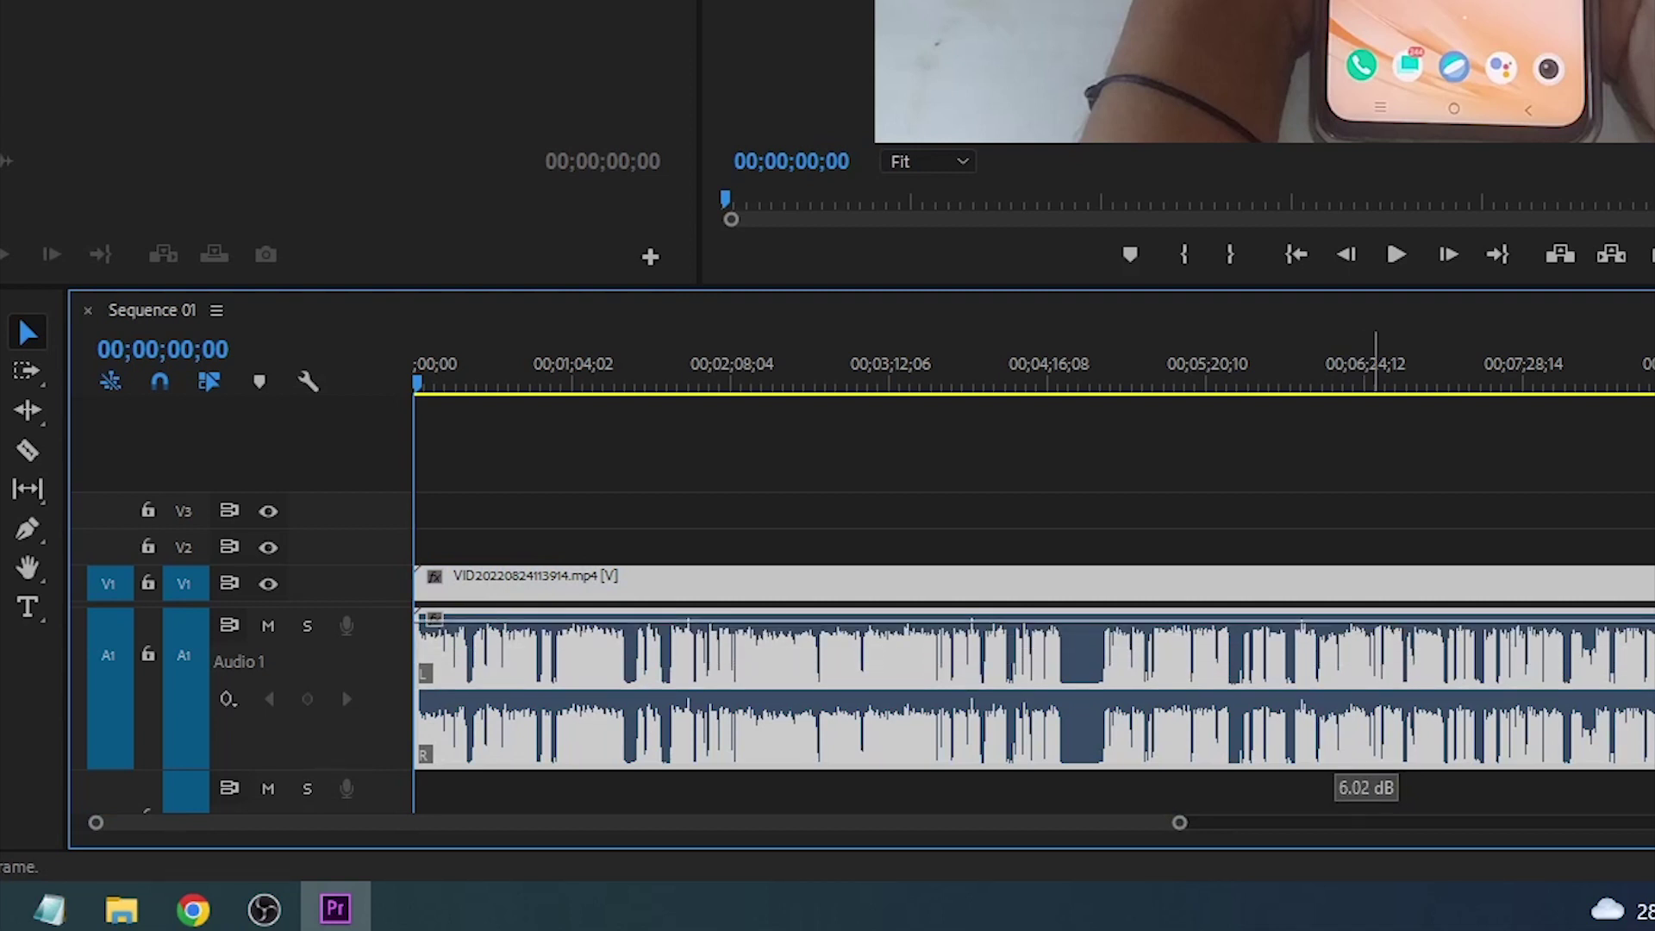
pyautogui.moveTo(1376, 616); pyautogui.dragTo(1388, 760)
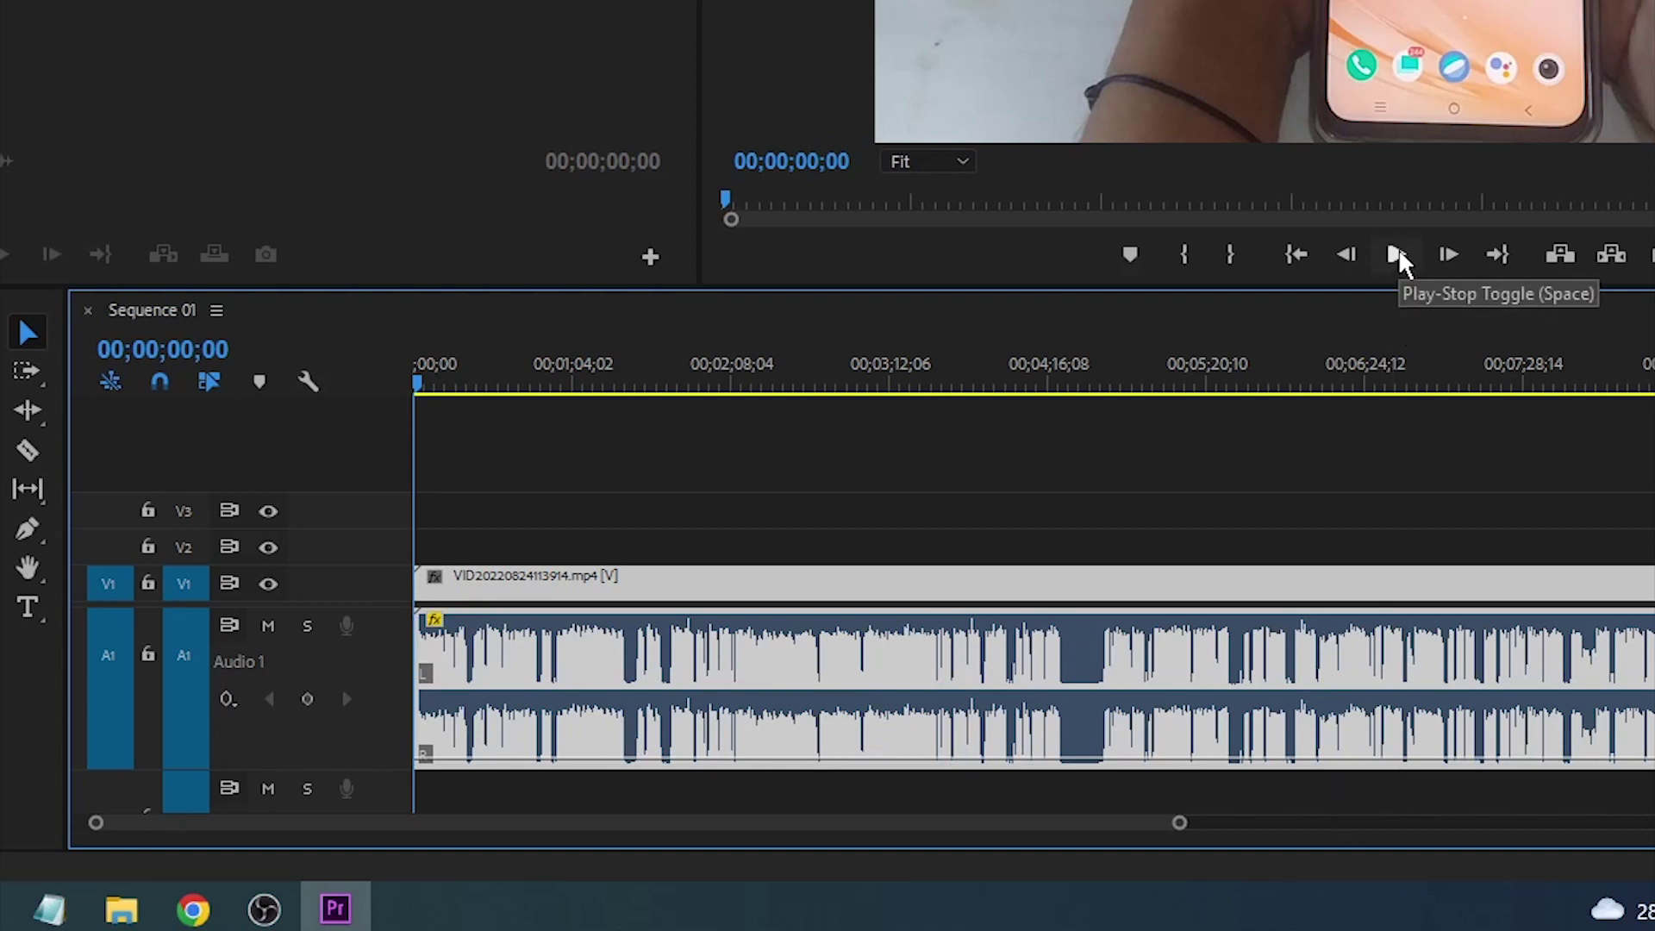
pyautogui.click(1397, 256)
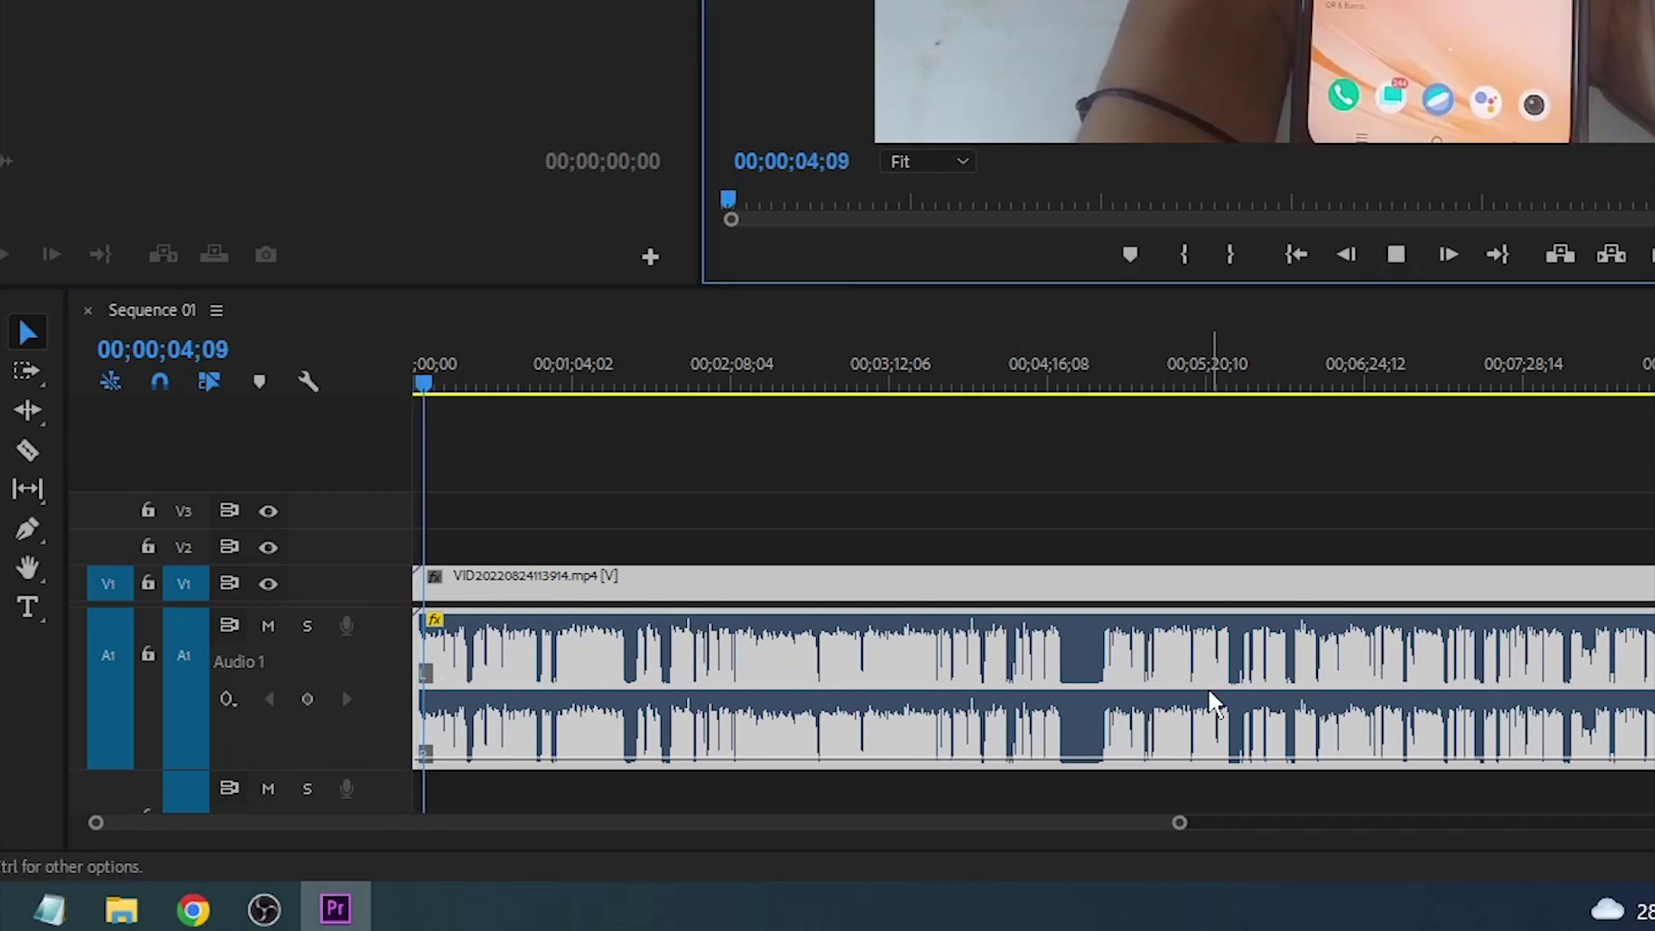
# Raise the A1 volume to about 4.93 dB, rewind to 00;00;00;00, and select all clips
pyautogui.moveTo(1219, 757); pyautogui.dragTo(1219, 619)
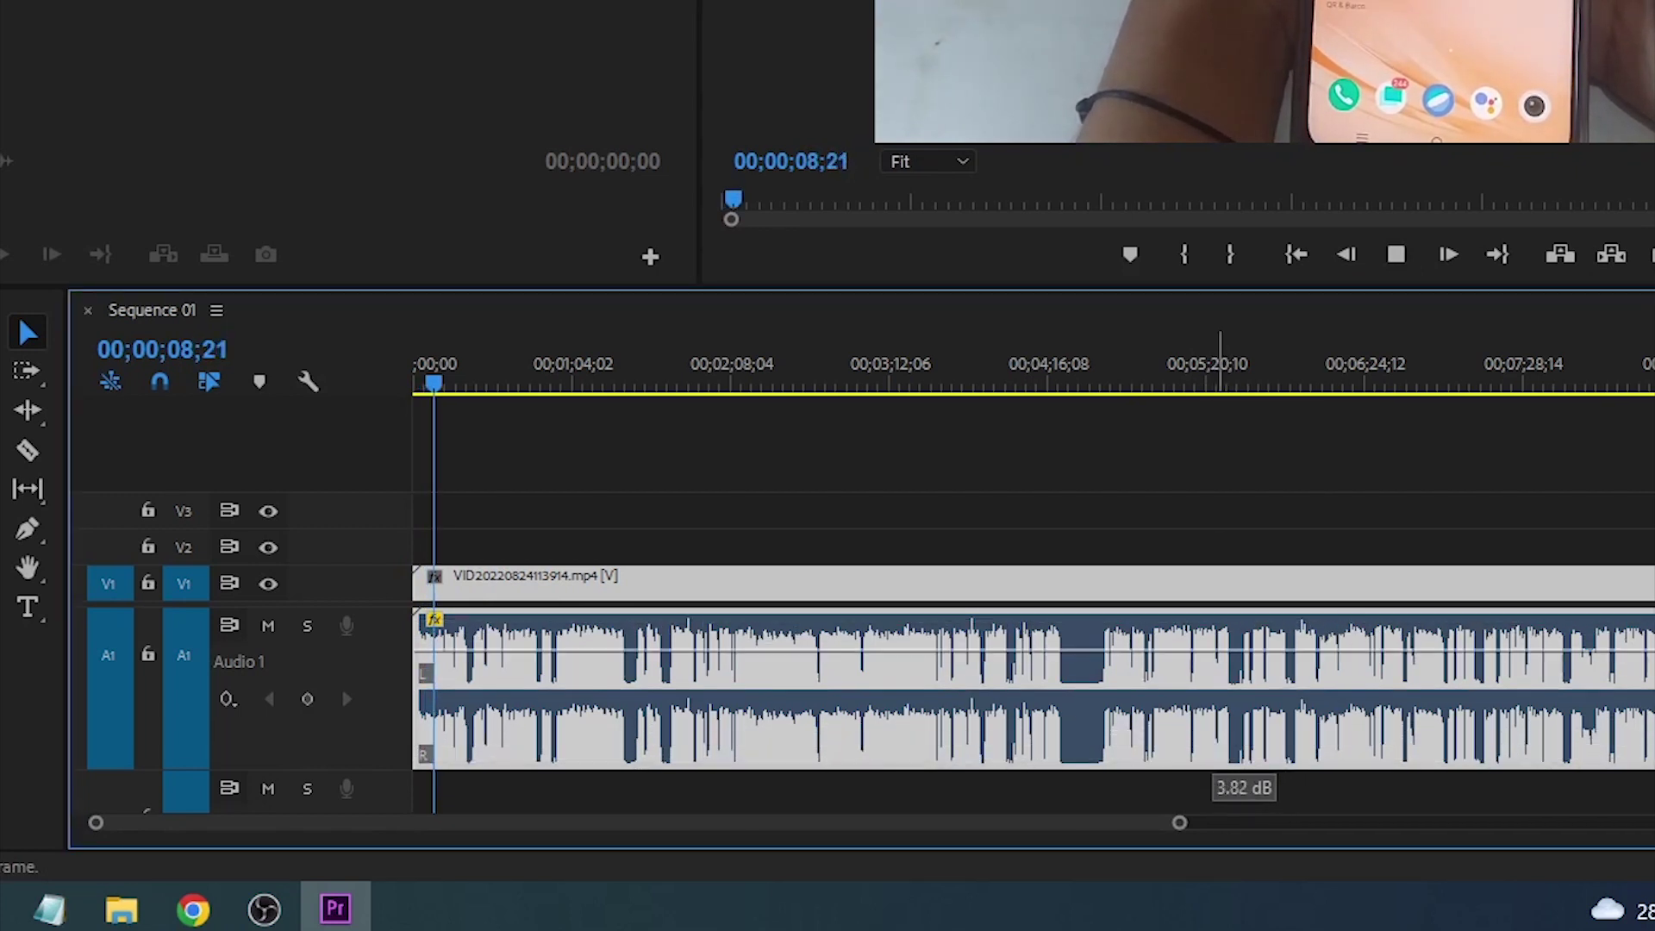
pyautogui.click(1318, 258)
pyautogui.click(1054, 483)
pyautogui.click(1217, 496)
pyautogui.hotkey('ctrl', 'a')
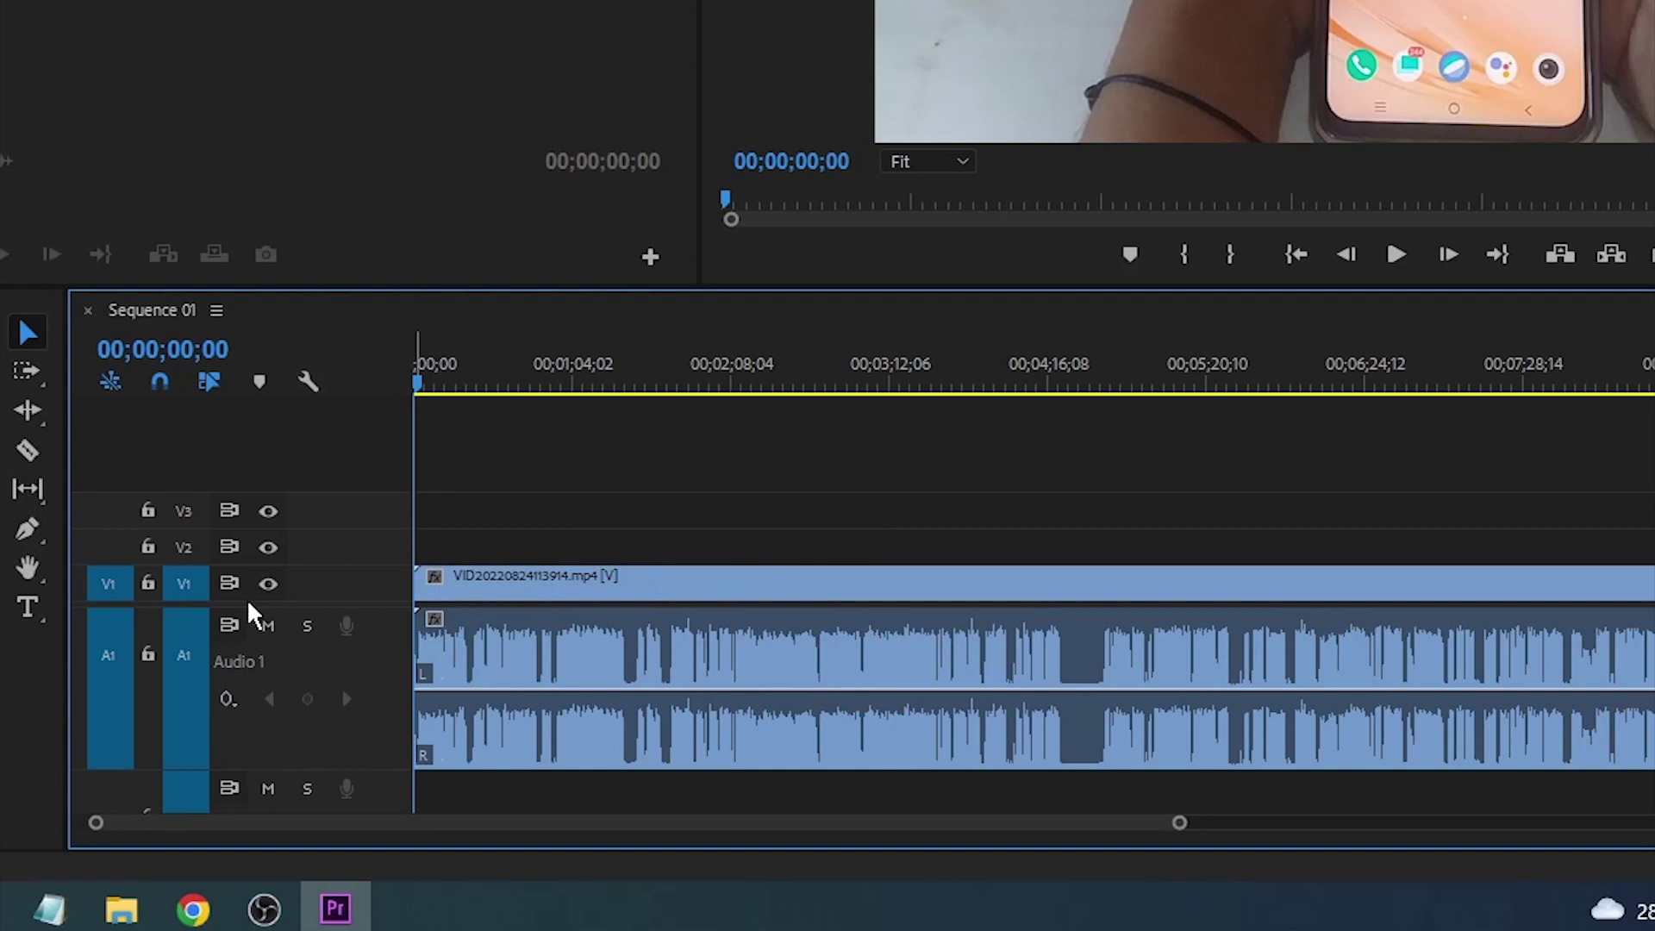
# Lock the V1 track and place the playhead at 00;01;42;21
pyautogui.click(148, 584)
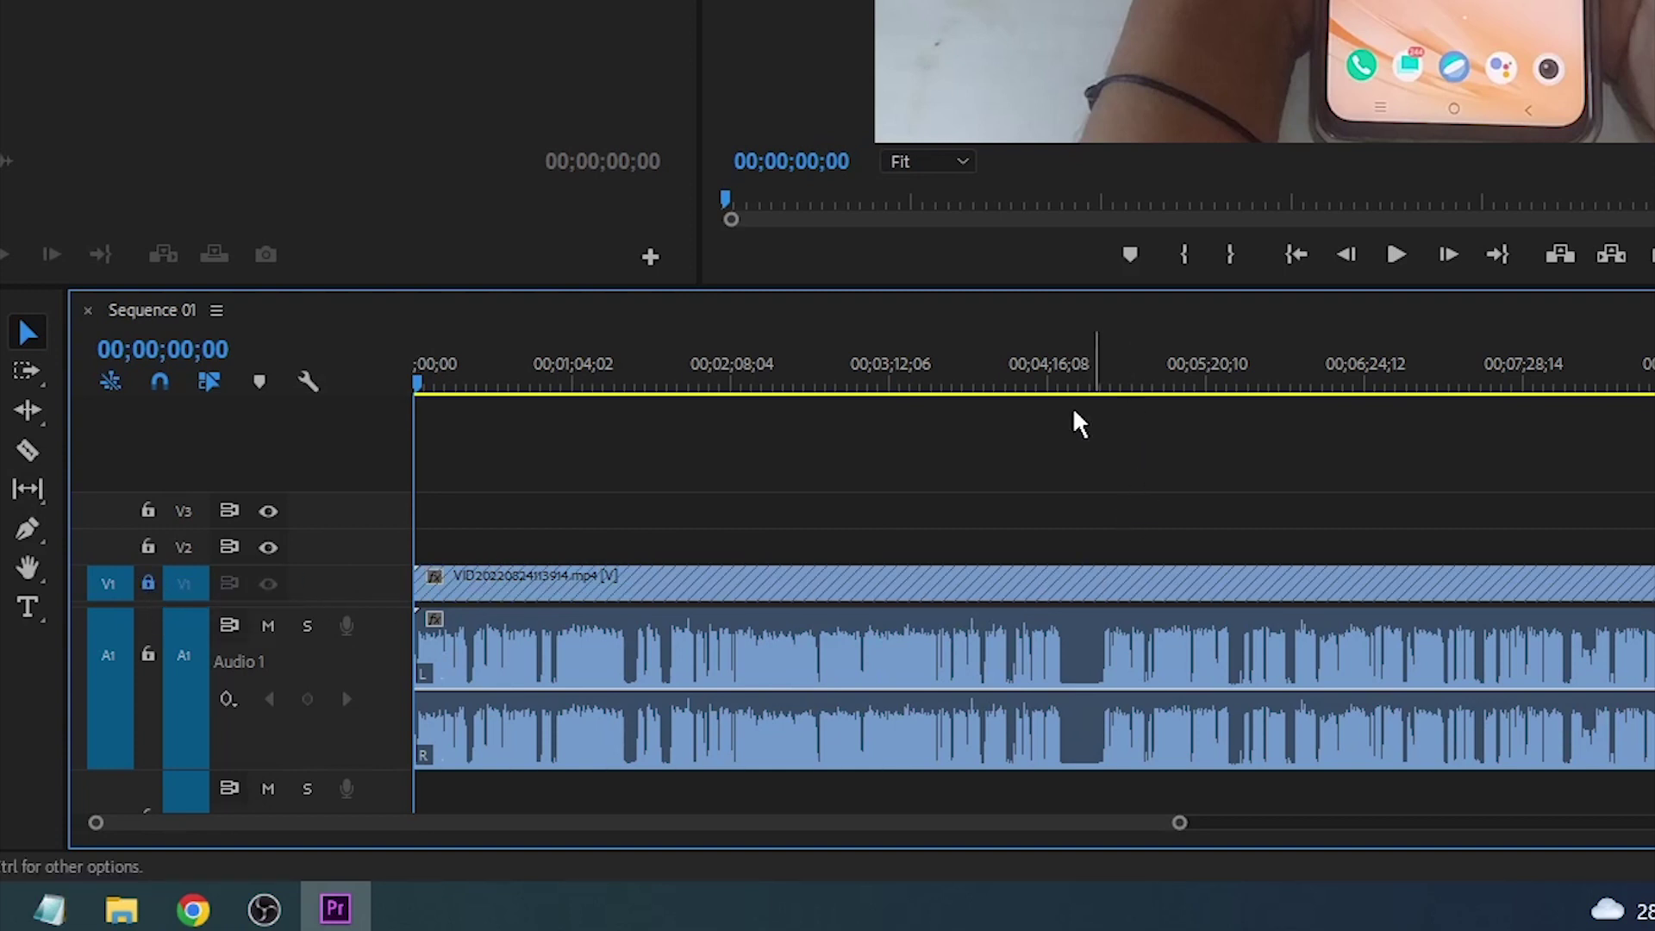
pyautogui.click(666, 380)
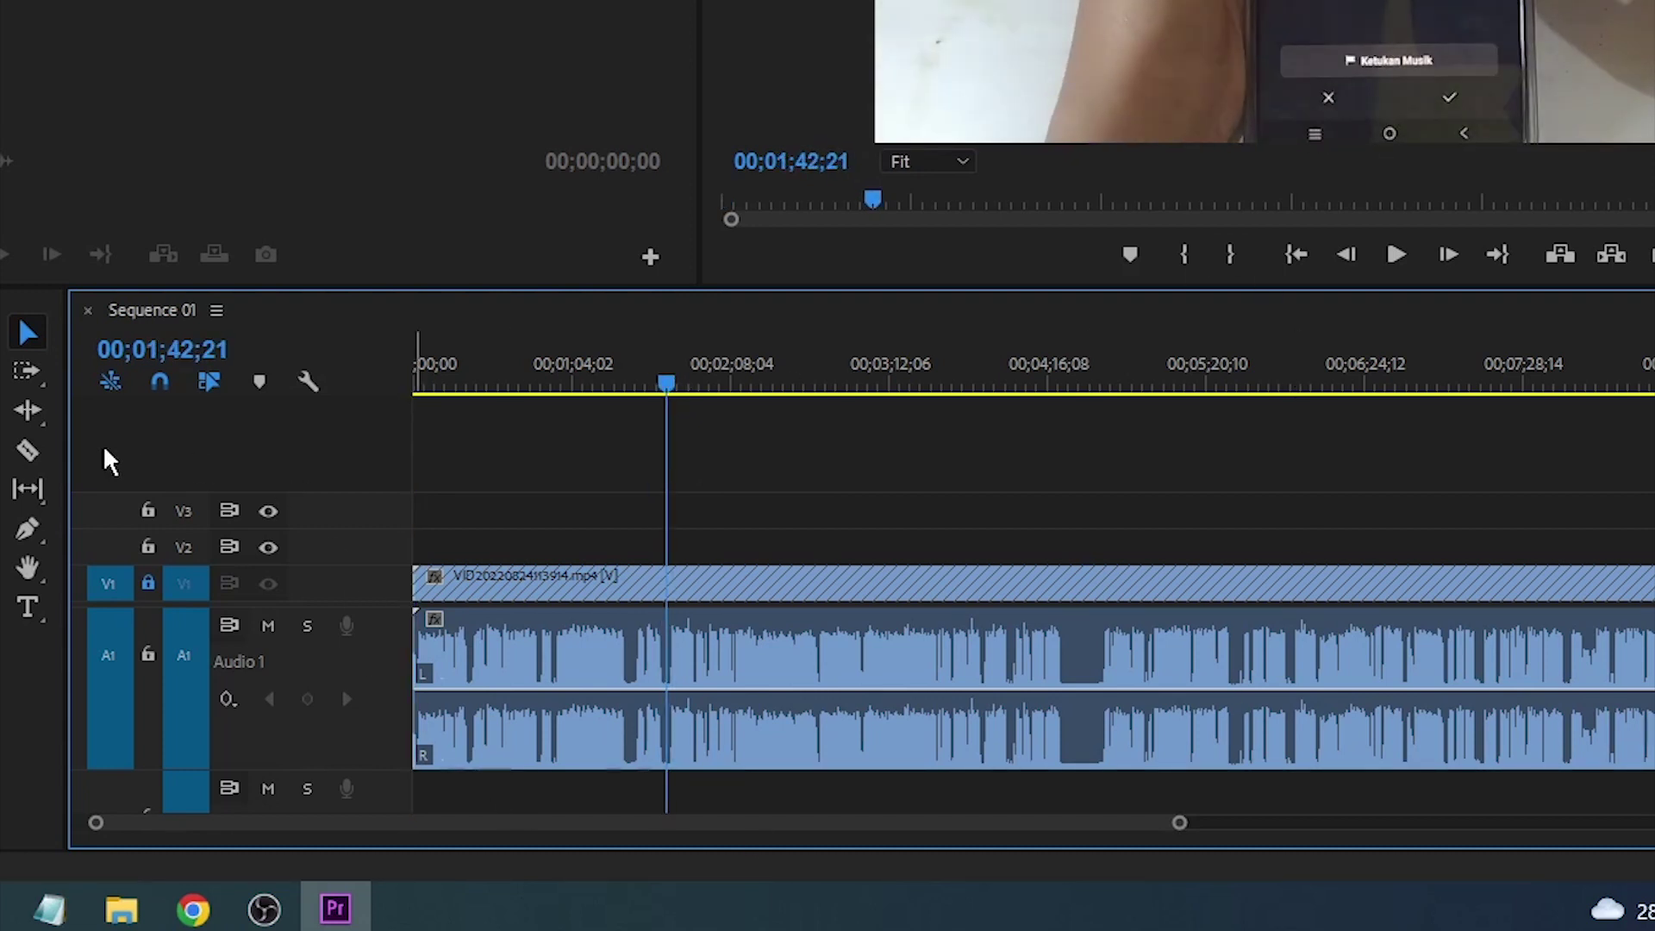
# Razor-cut the A1 audio at 00;01;42;21 and at 00;04;24;22
pyautogui.click(29, 451)
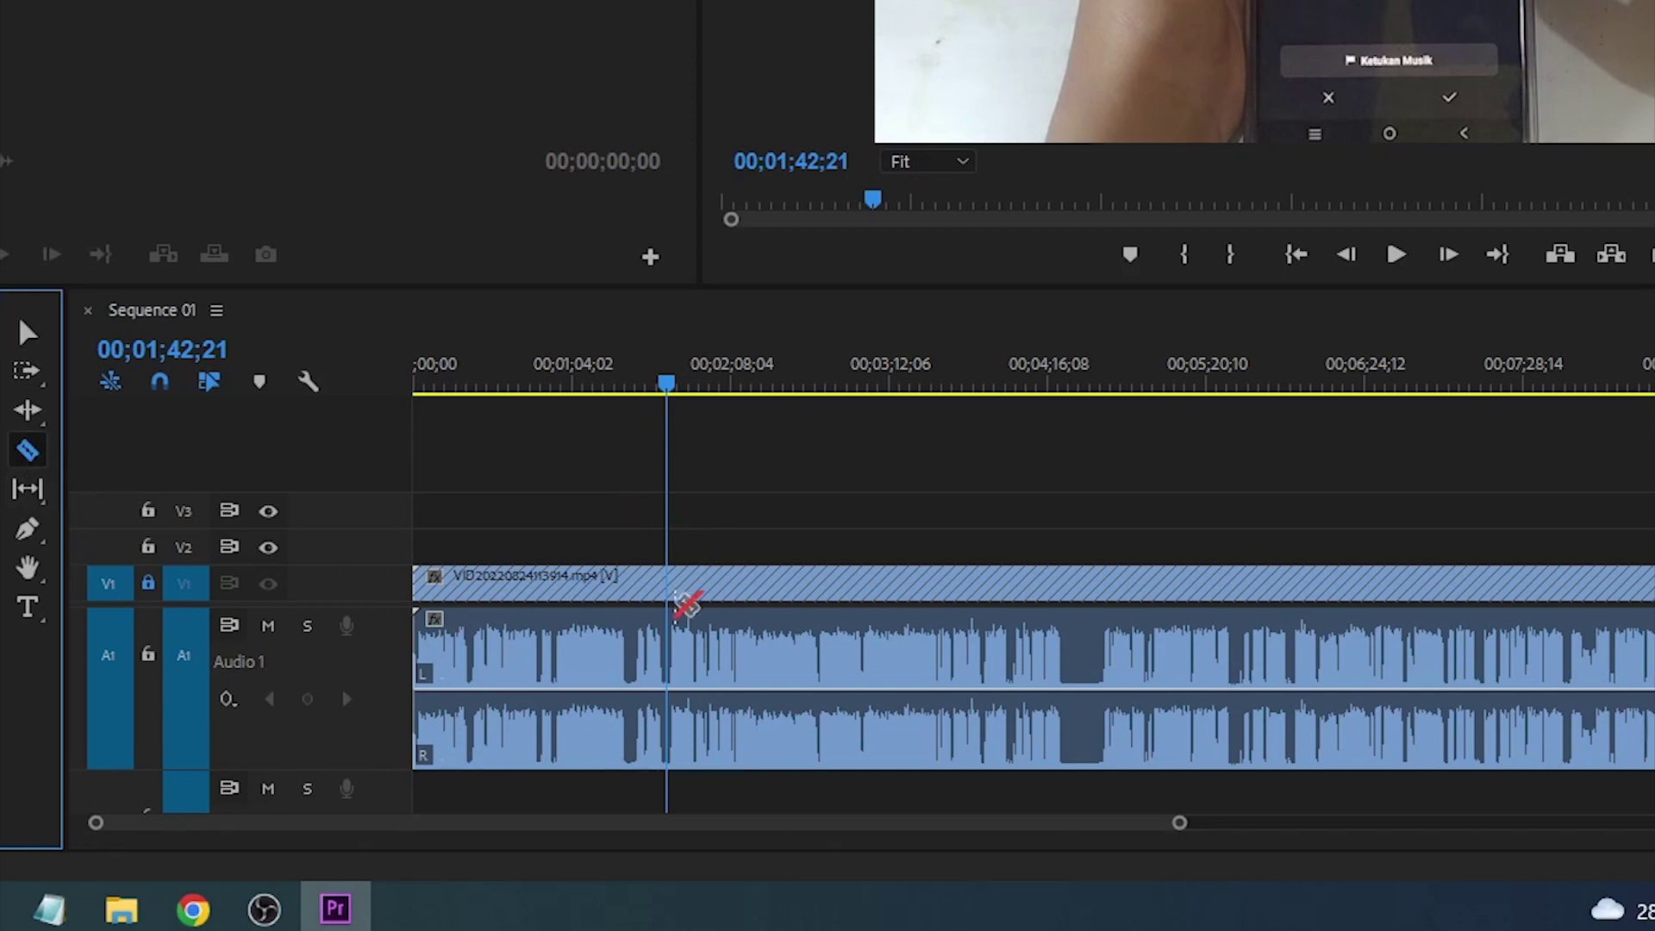
pyautogui.click(668, 629)
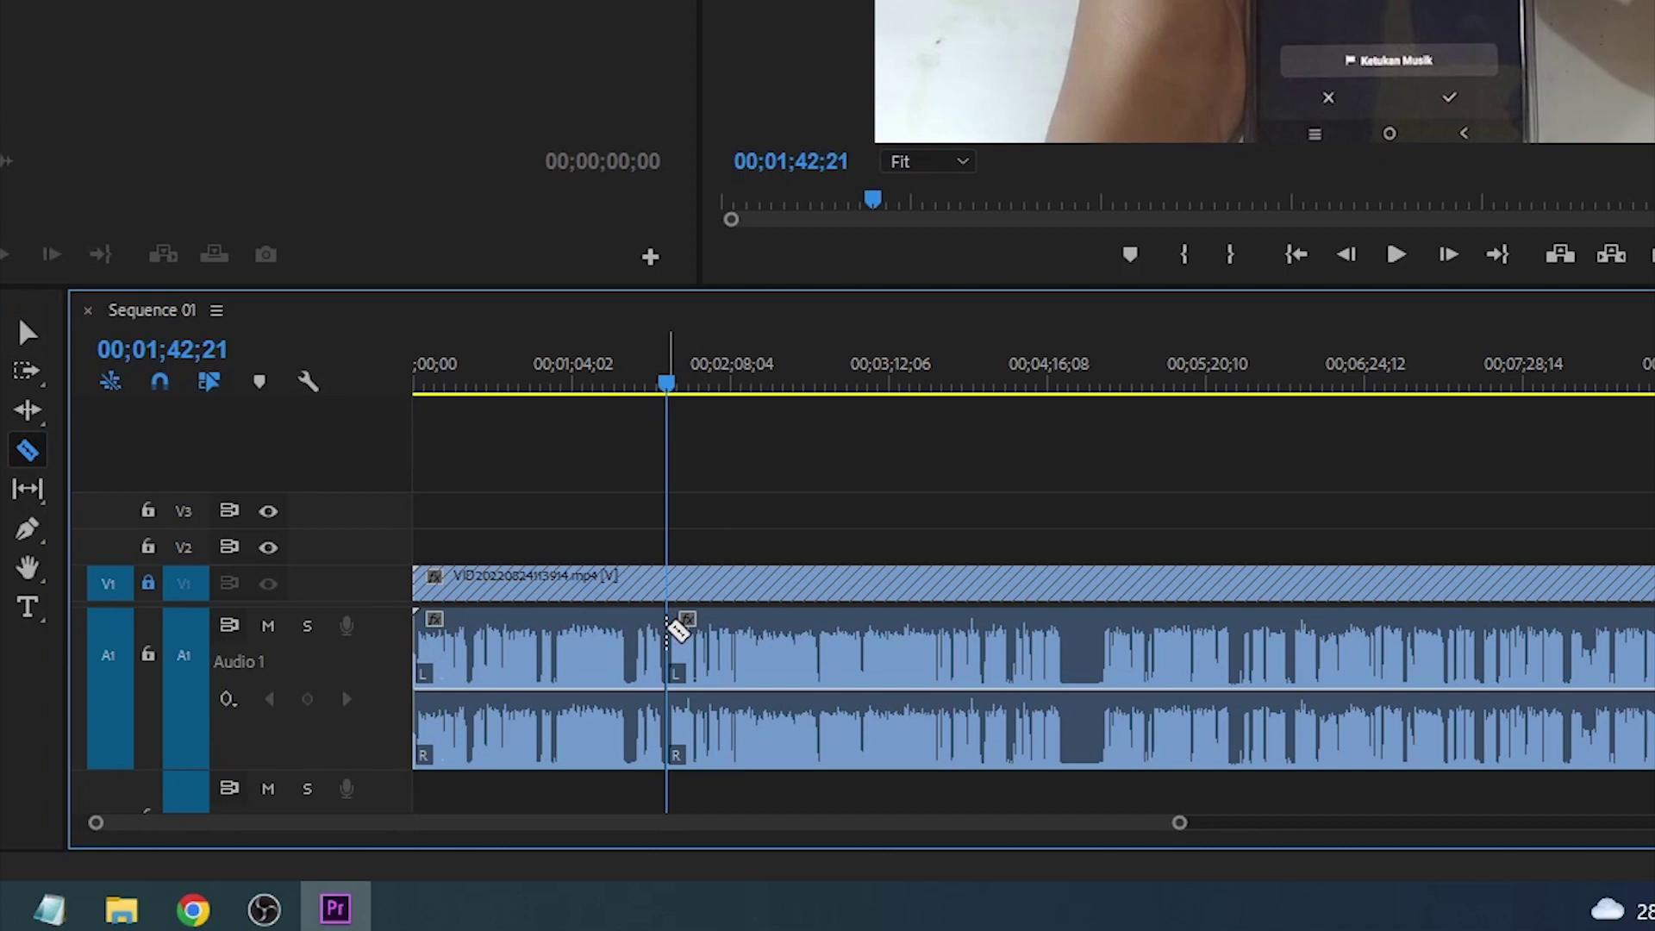
pyautogui.click(1070, 651)
# Silence the middle audio piece by dragging its volume to -∞ dB
pyautogui.click(28, 332)
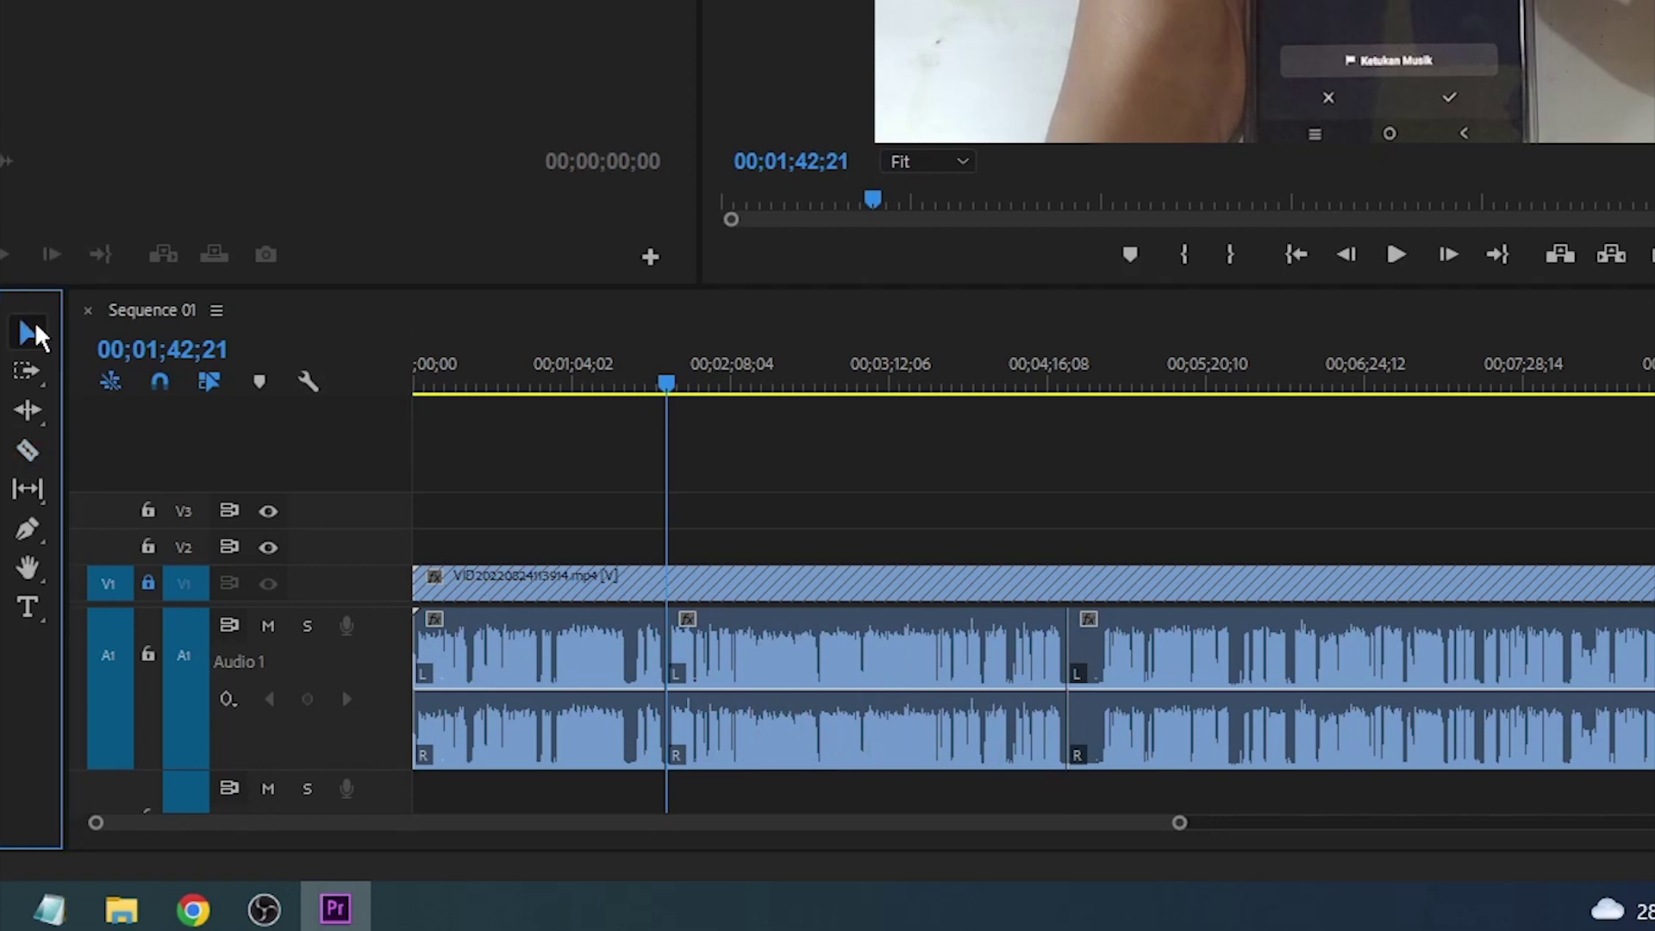
pyautogui.click(808, 656)
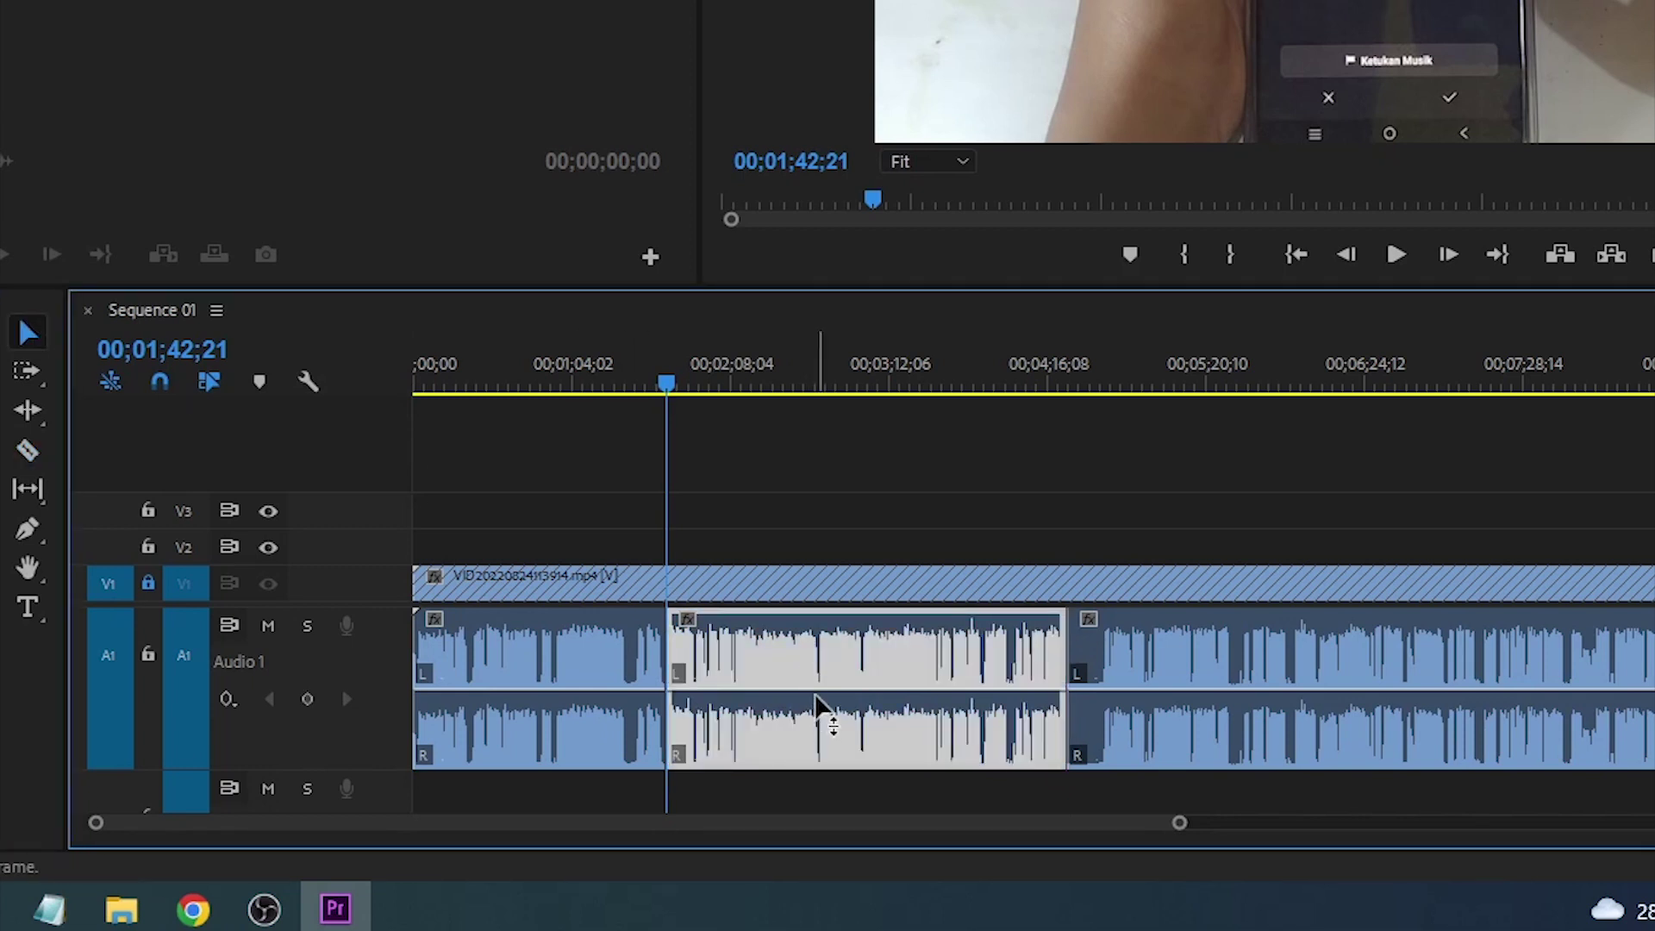
pyautogui.moveTo(825, 695)
pyautogui.mouseDown()
pyautogui.moveTo(841, 763)
pyautogui.moveTo(840, 688)
pyautogui.mouseUp()
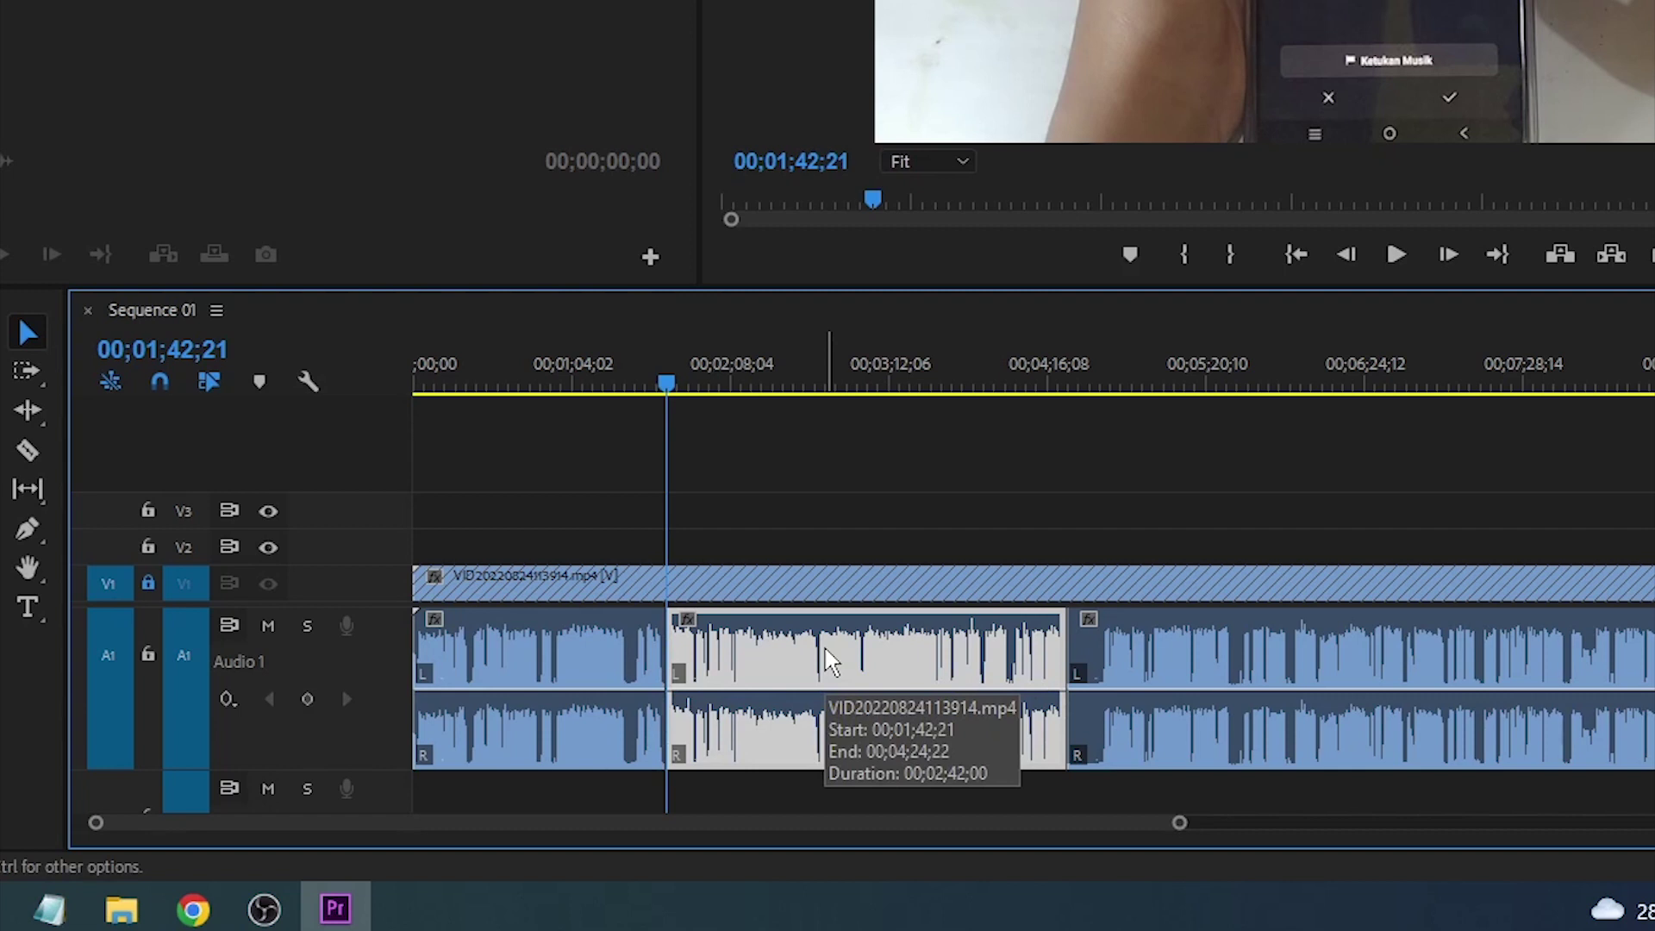
# Delete the middle audio piece and play from 00;01;14;17 toward the resulting gap
pyautogui.press('Delete')
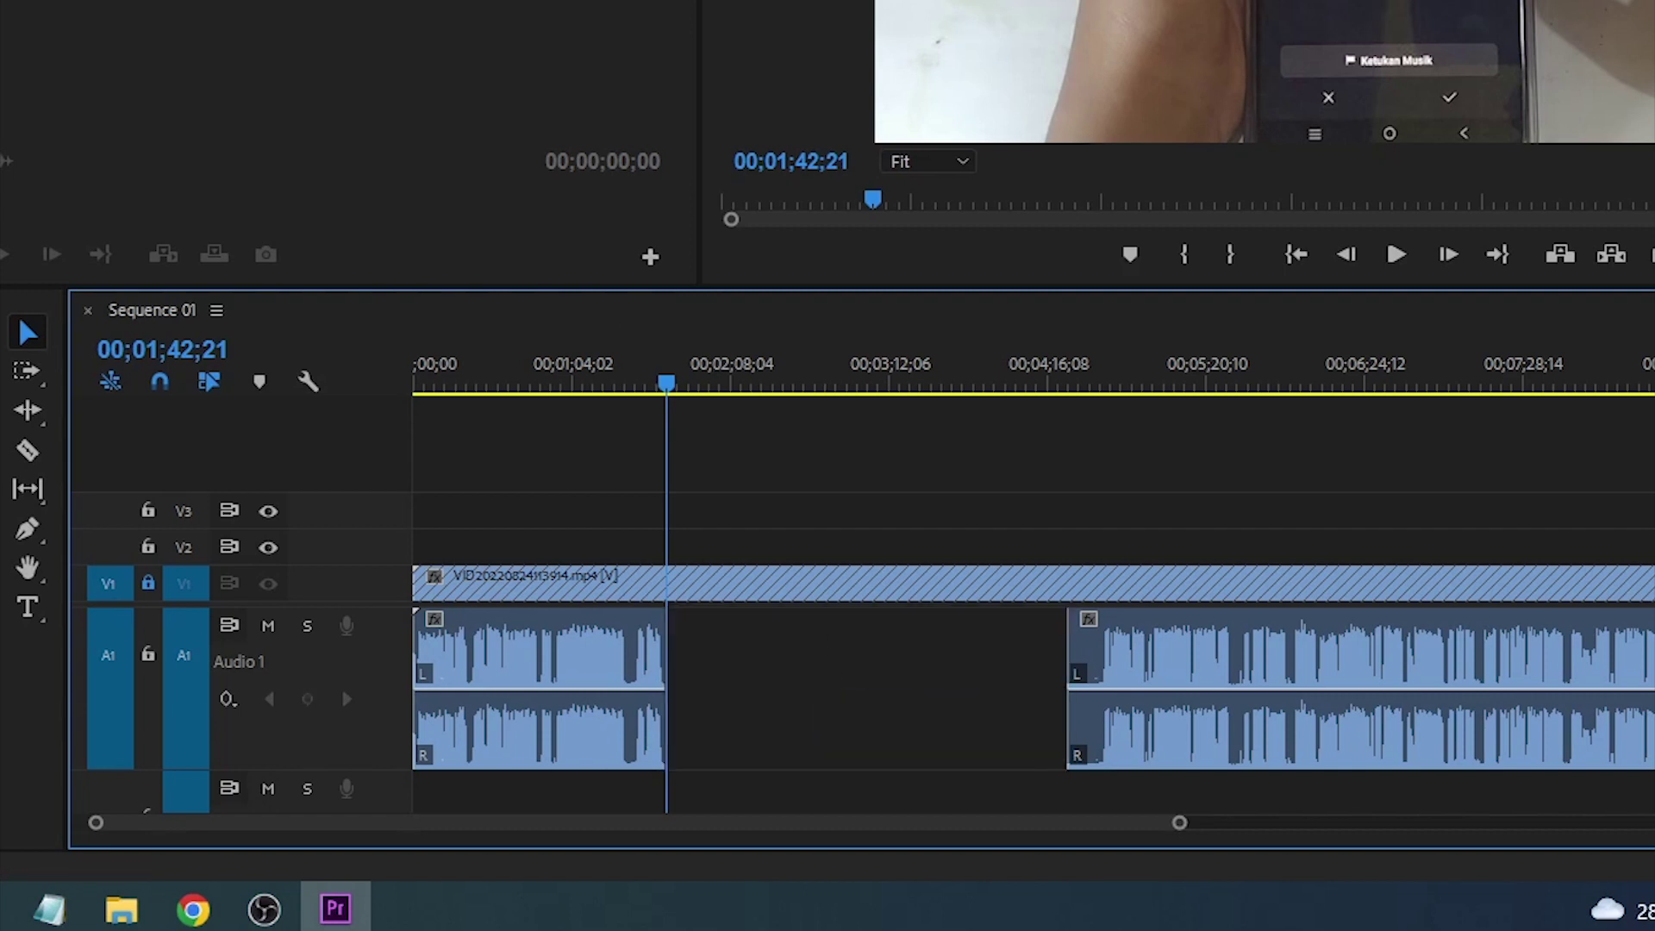
pyautogui.moveTo(678, 389); pyautogui.dragTo(856, 388)
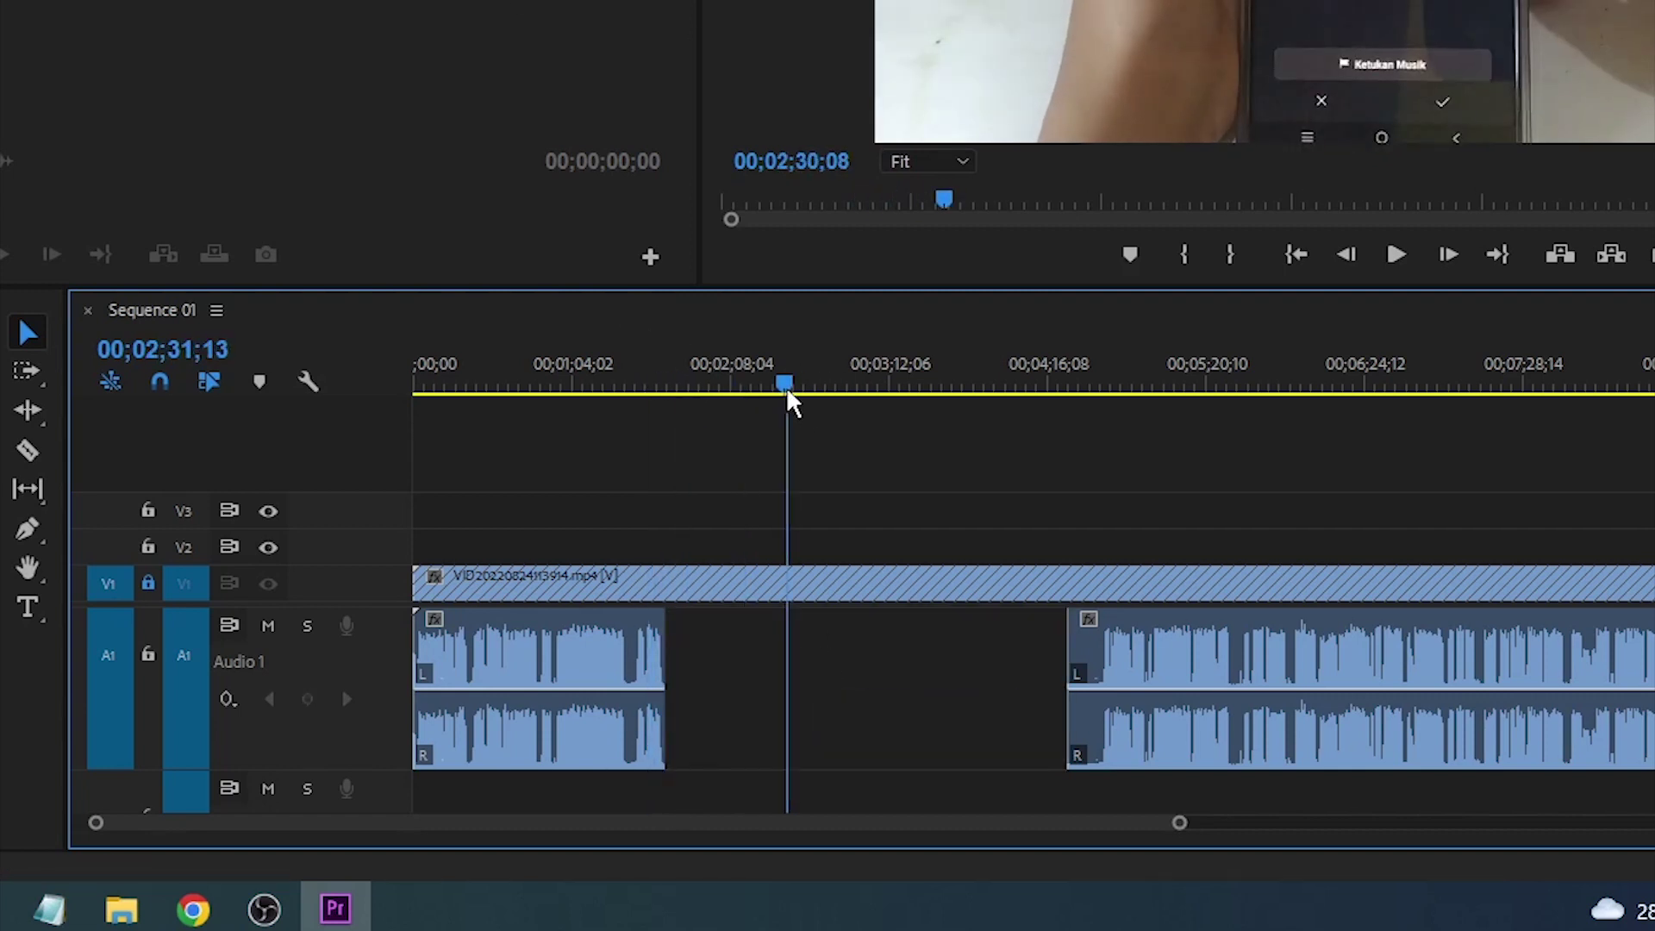
pyautogui.click(599, 383)
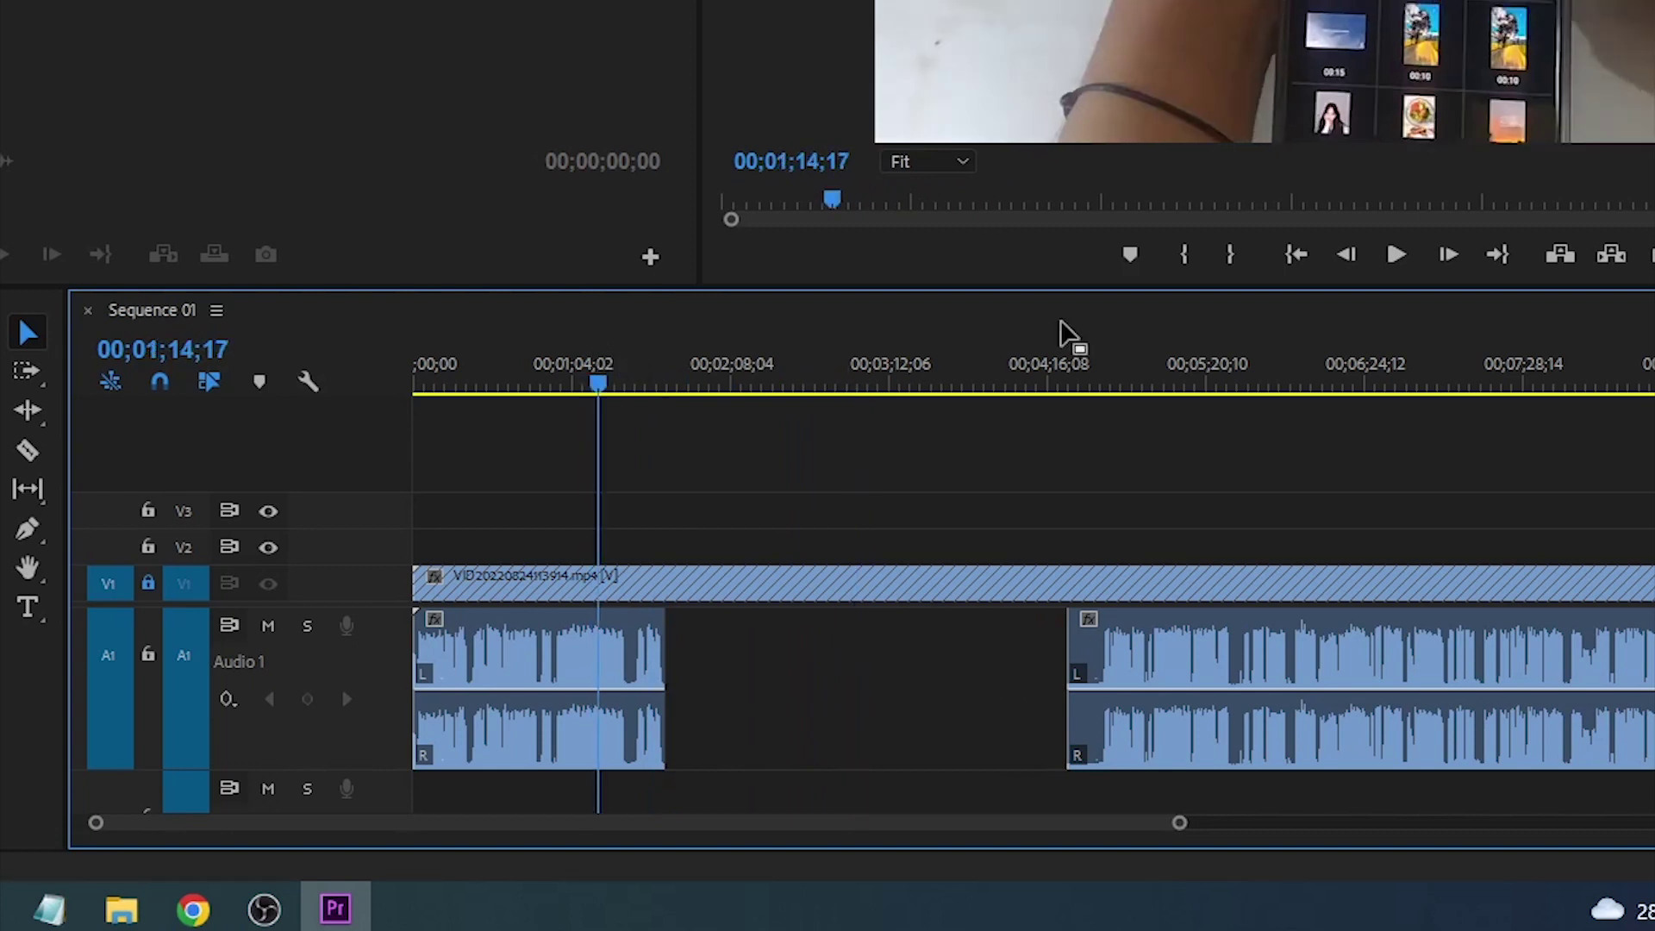
pyautogui.click(1399, 256)
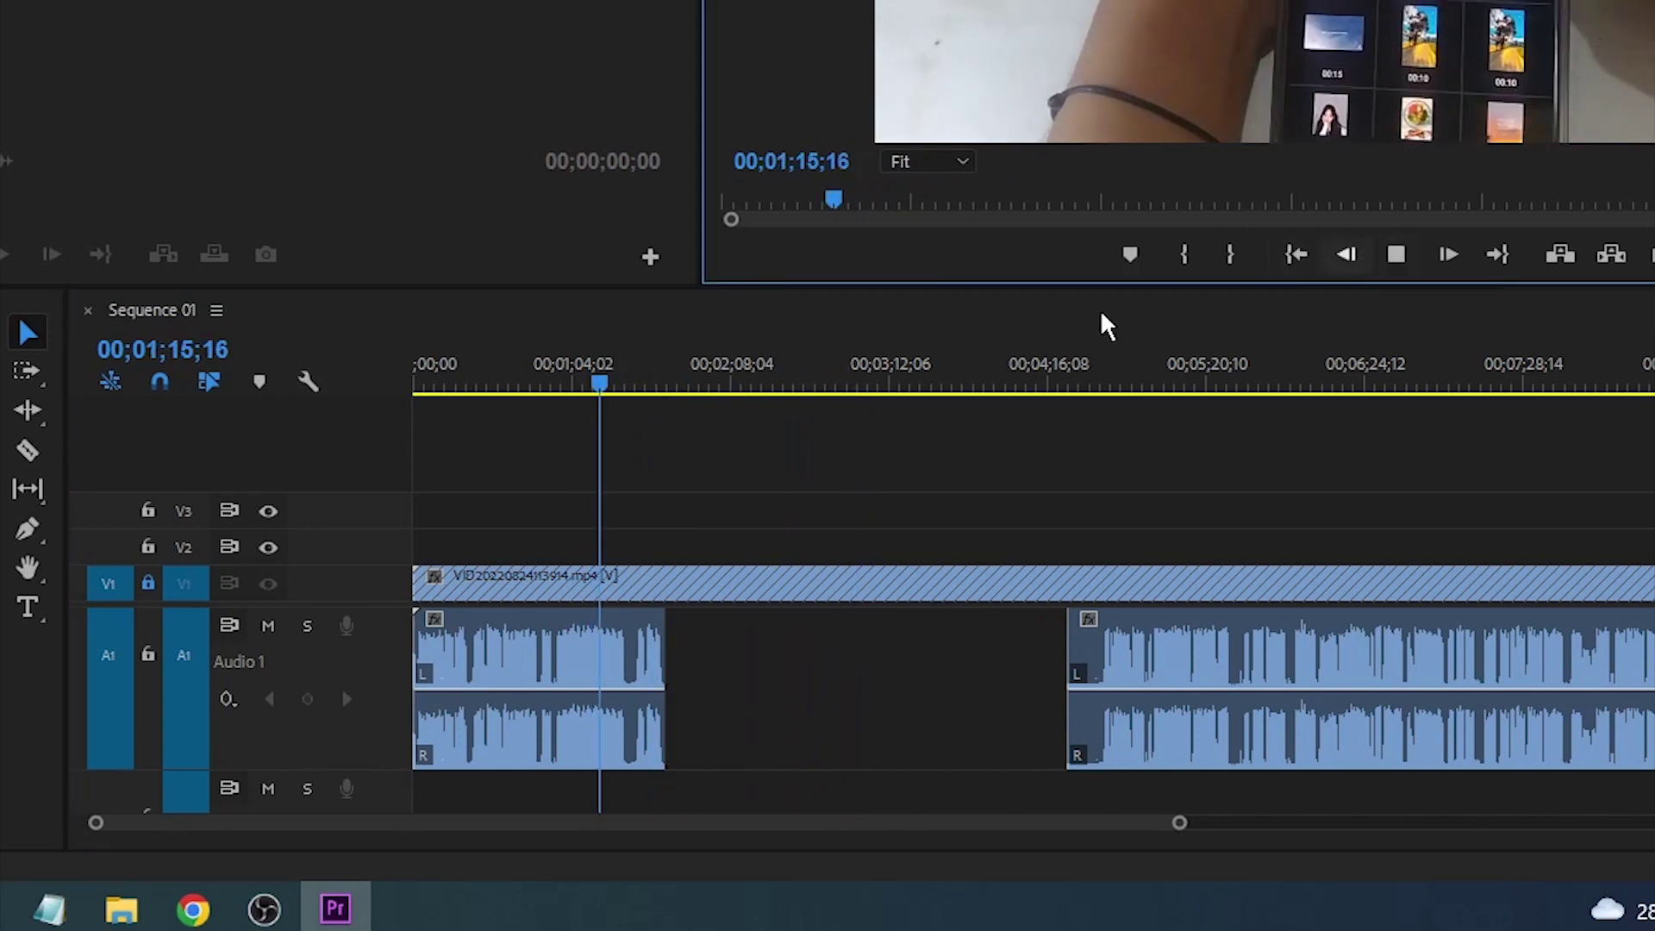
# Replay across the silent gap from around 00;01;33;10, then undo the deletion
pyautogui.click(648, 380)
pyautogui.click(1393, 257)
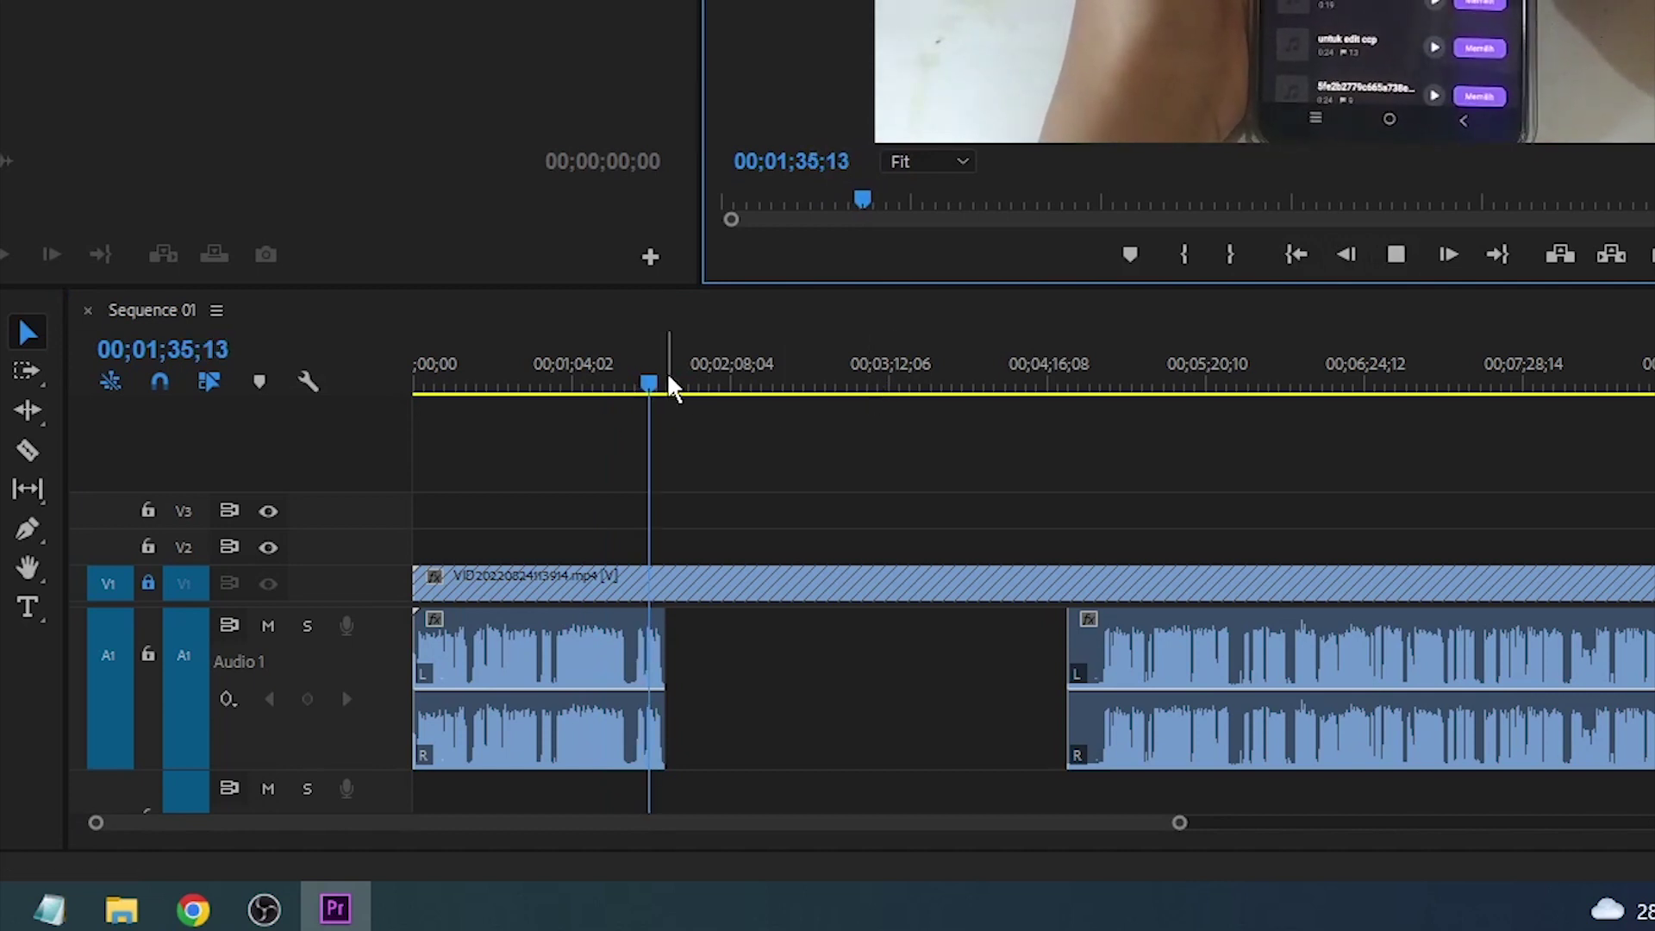
pyautogui.moveTo(657, 383); pyautogui.dragTo(656, 390)
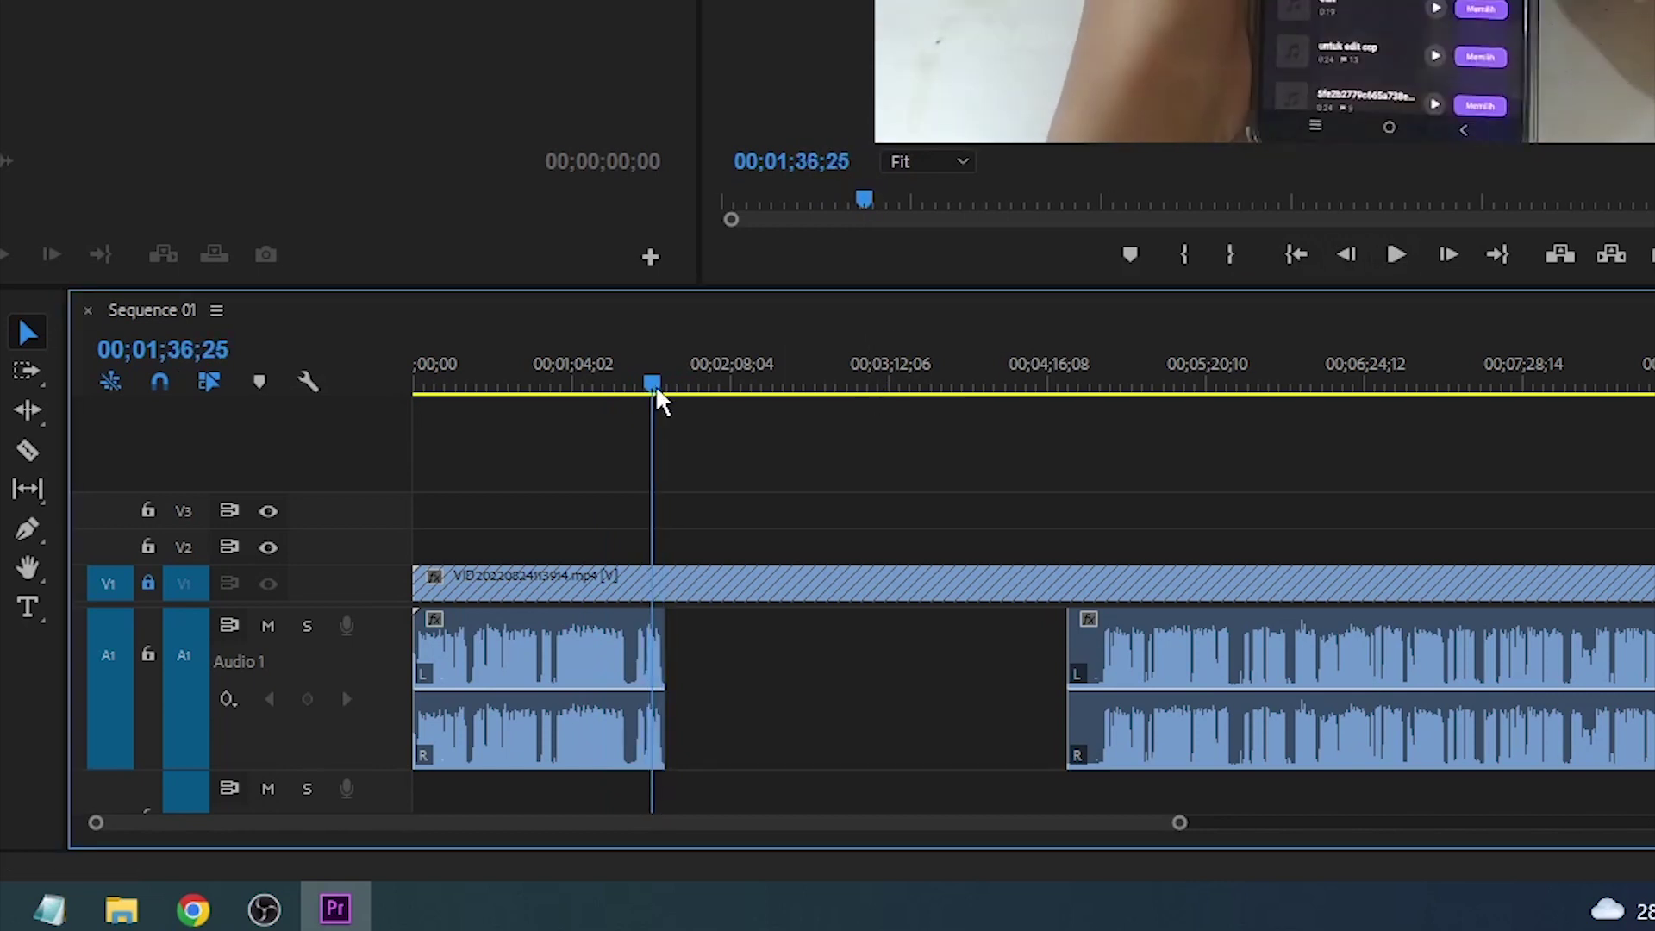
pyautogui.click(1397, 253)
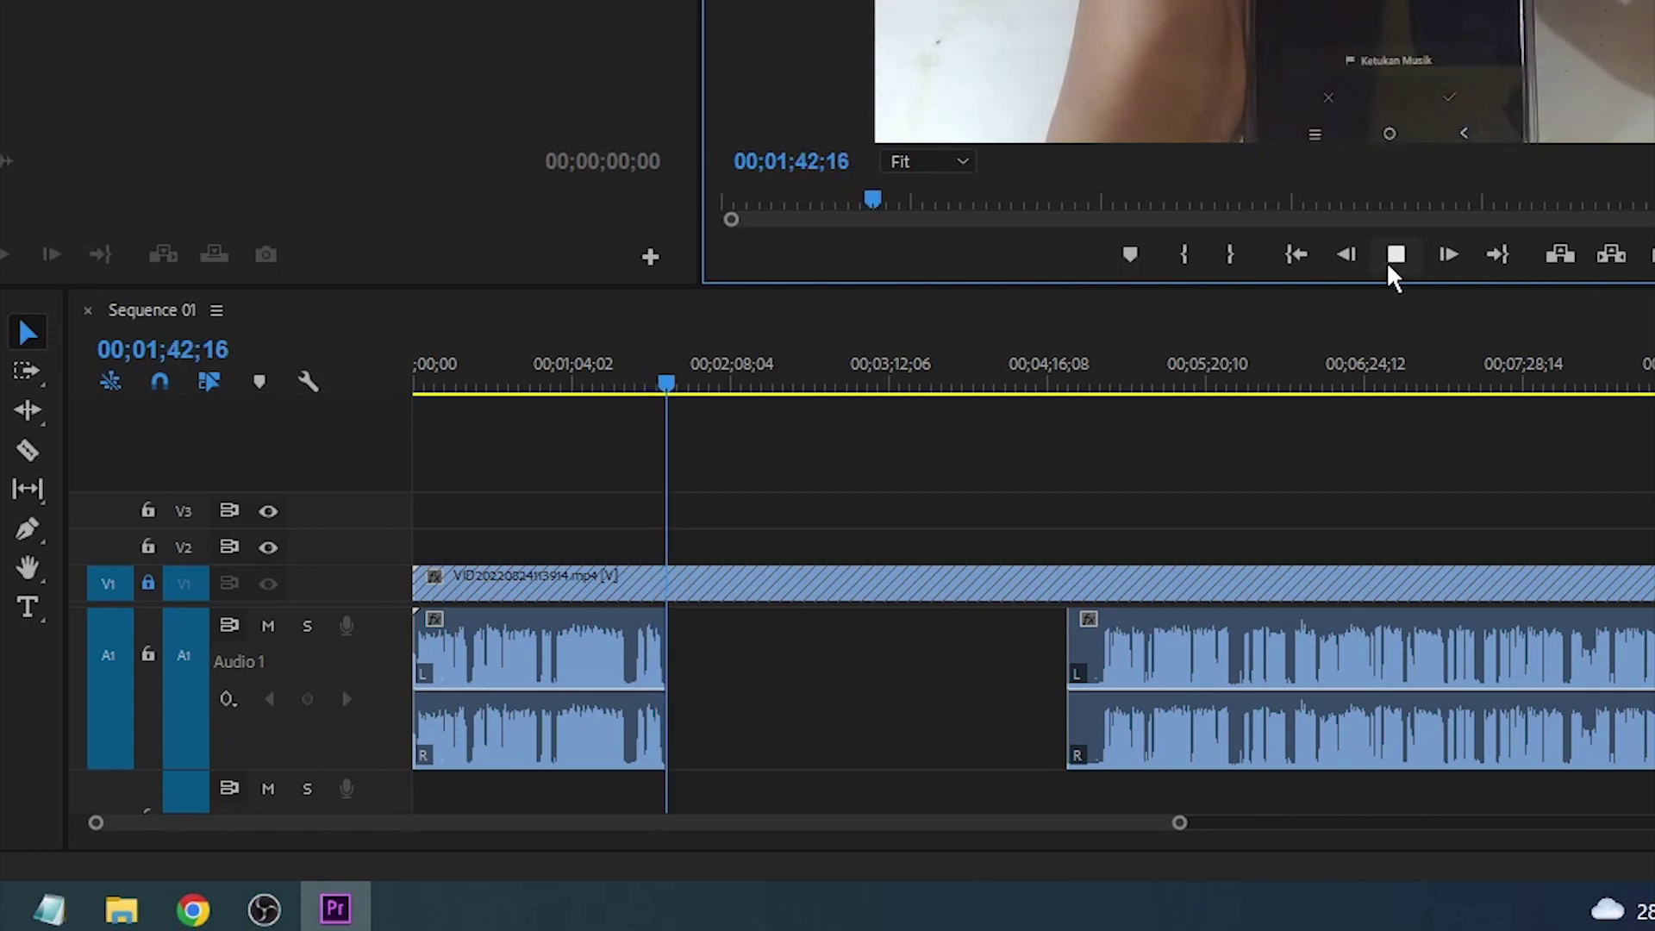
pyautogui.hotkey('ctrl', 'z')
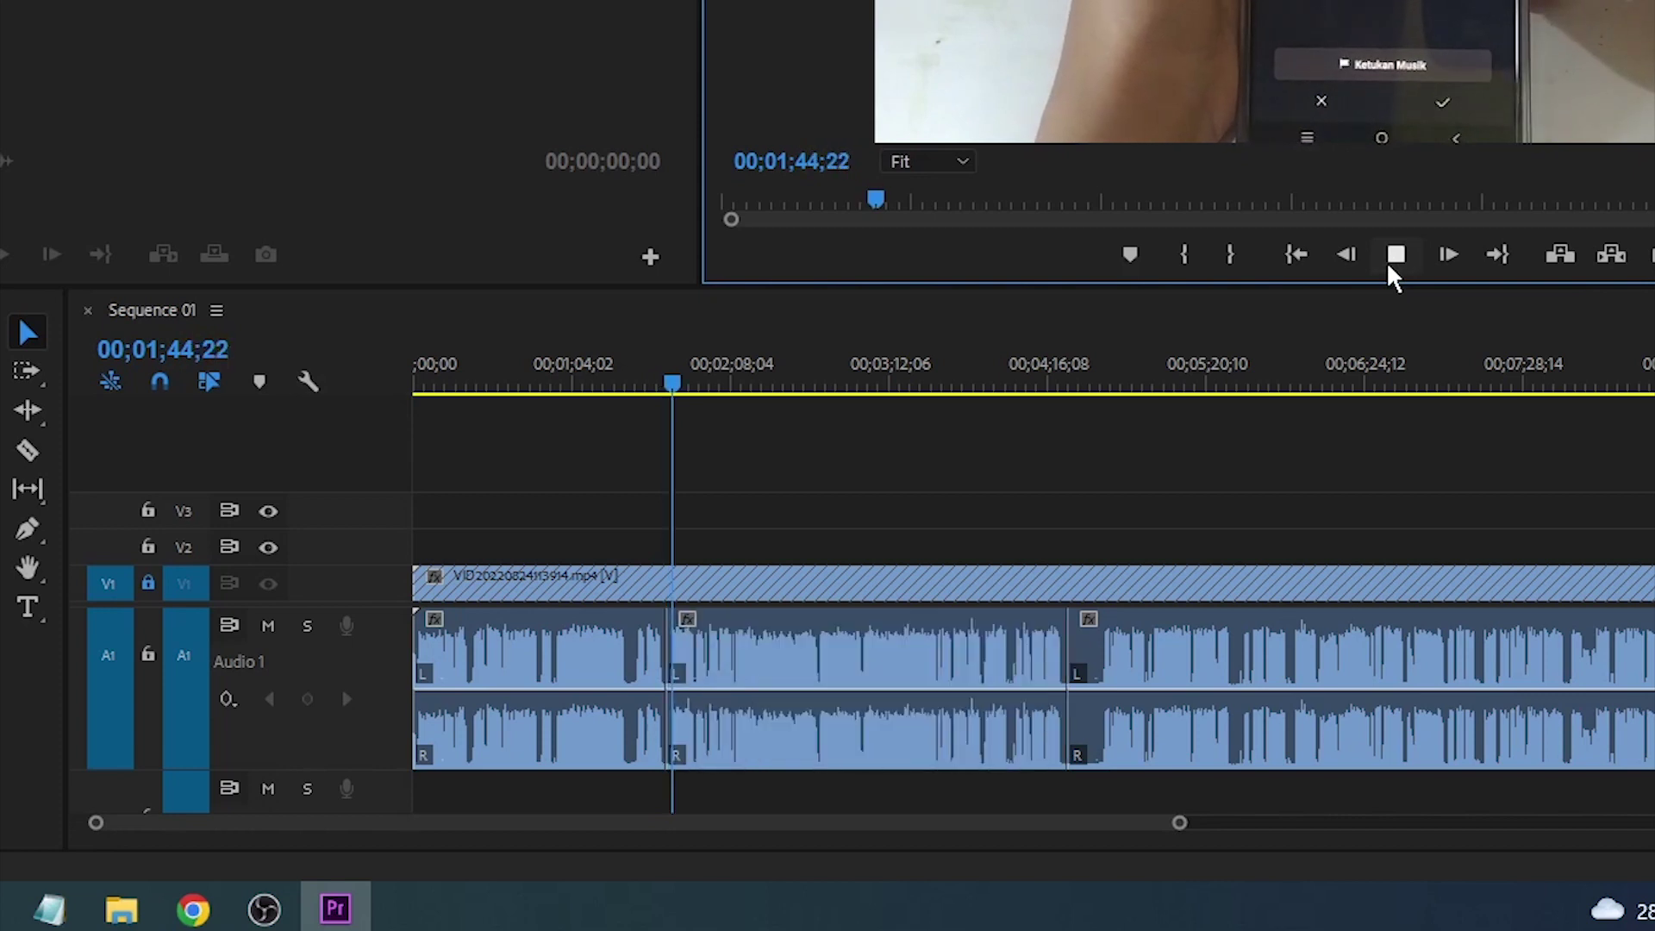
# Pull the middle piece's volume to silent, preview it, then undo back to one uncut A1 clip
pyautogui.moveTo(899, 691); pyautogui.dragTo(899, 765)
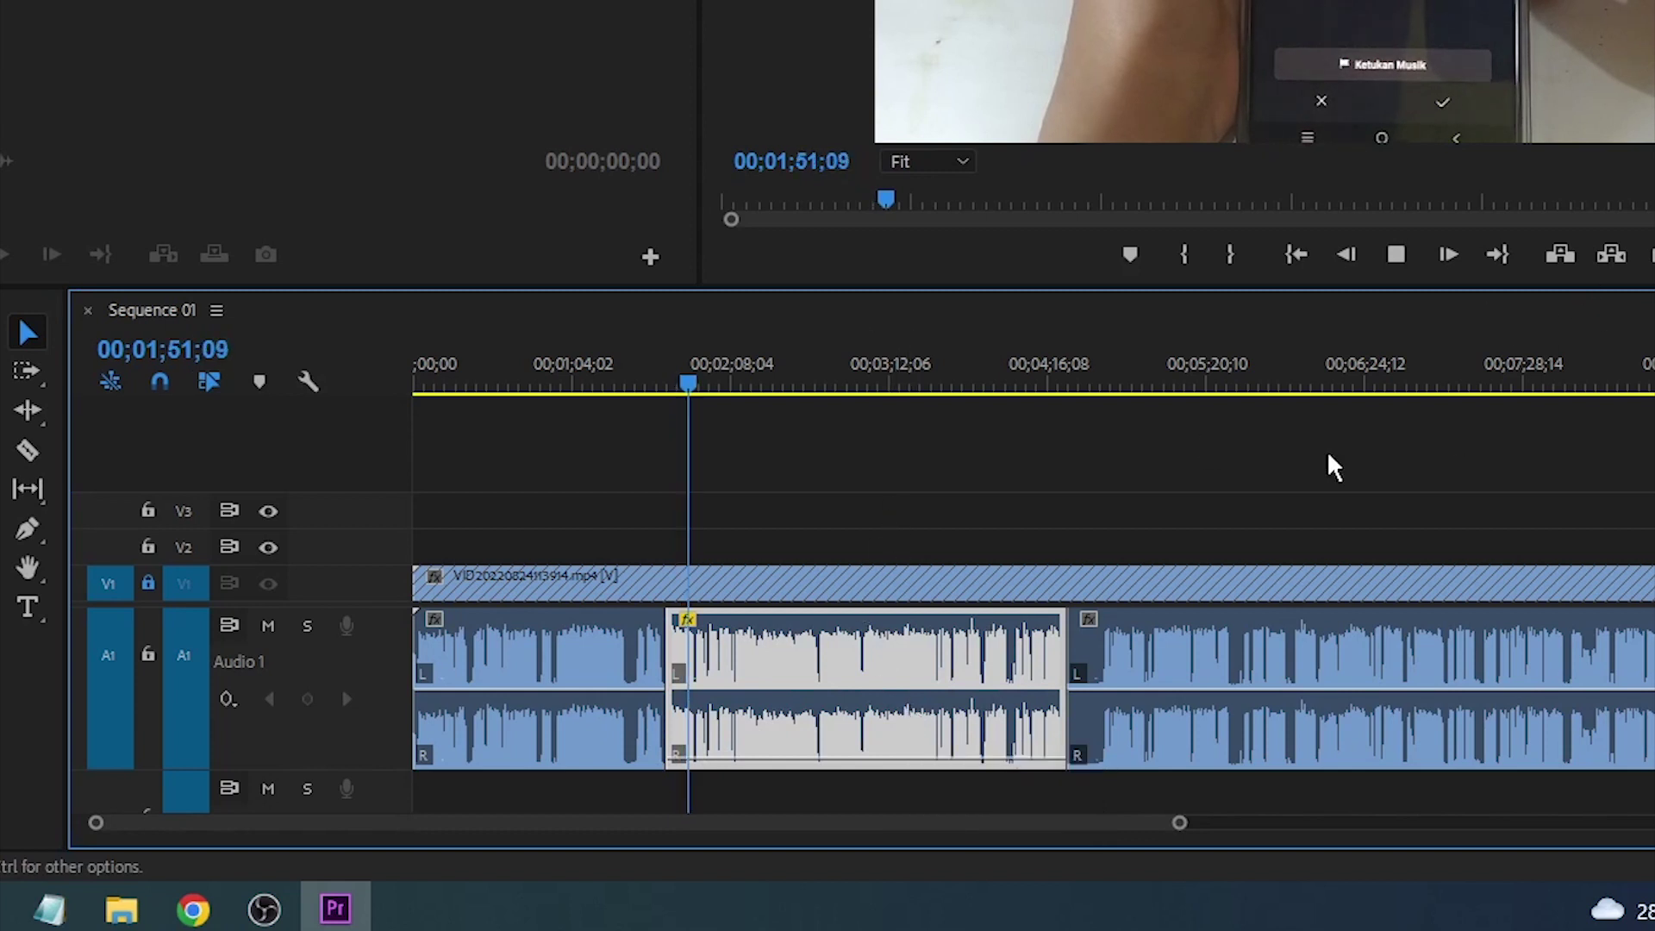
pyautogui.click(1397, 254)
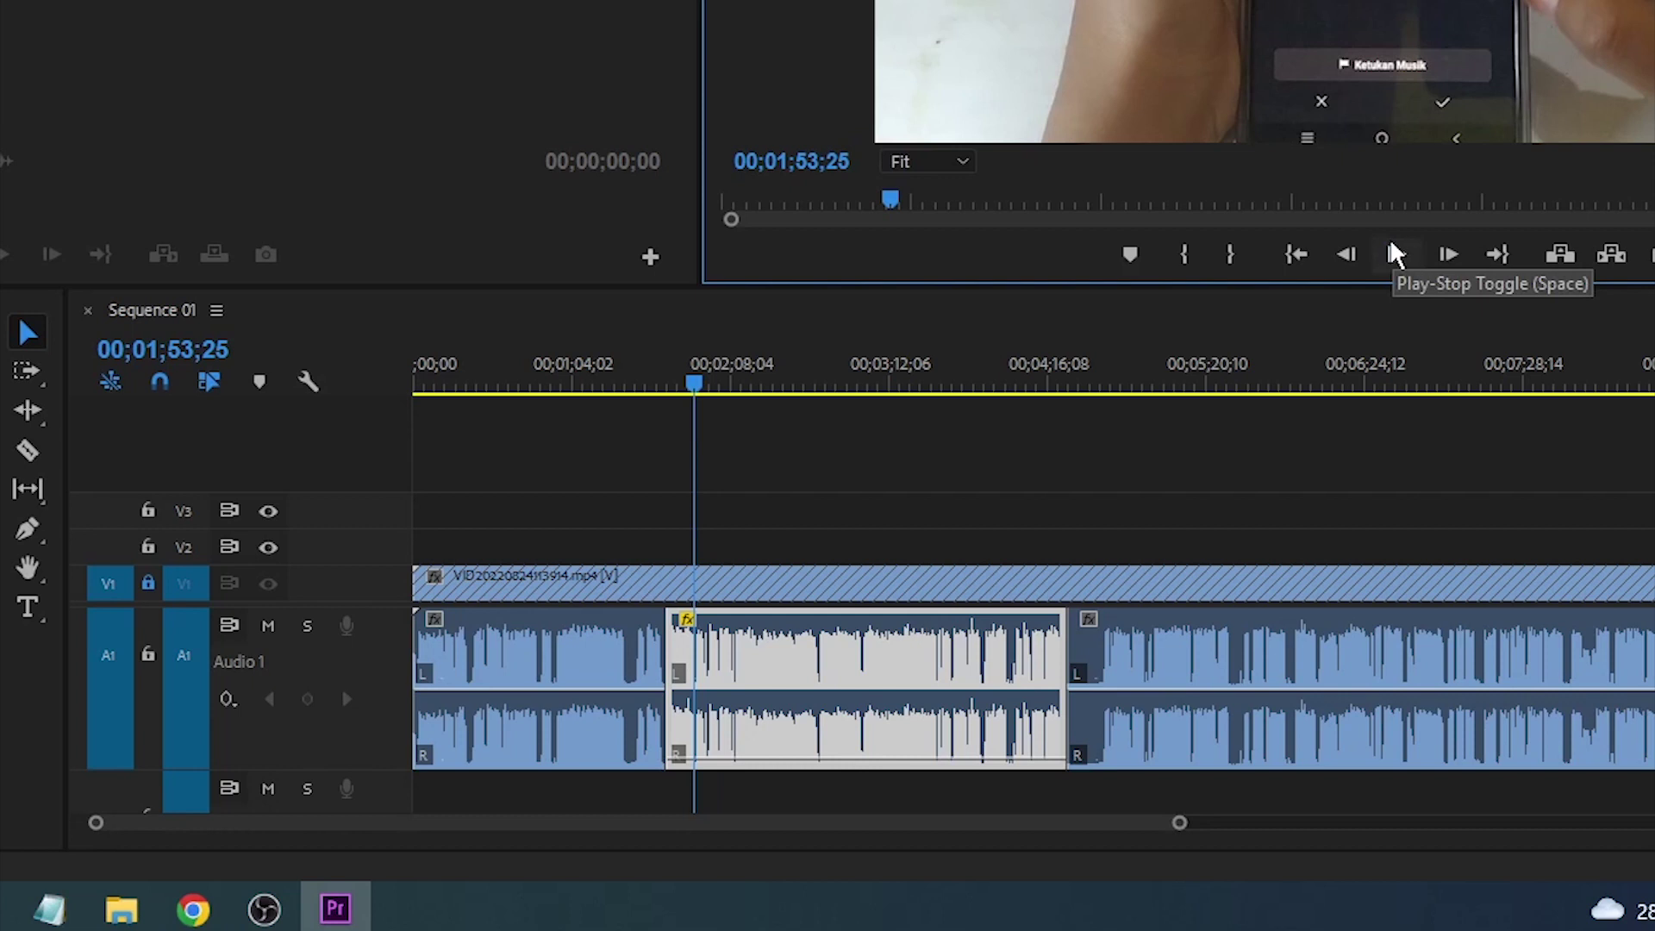
pyautogui.click(1291, 259)
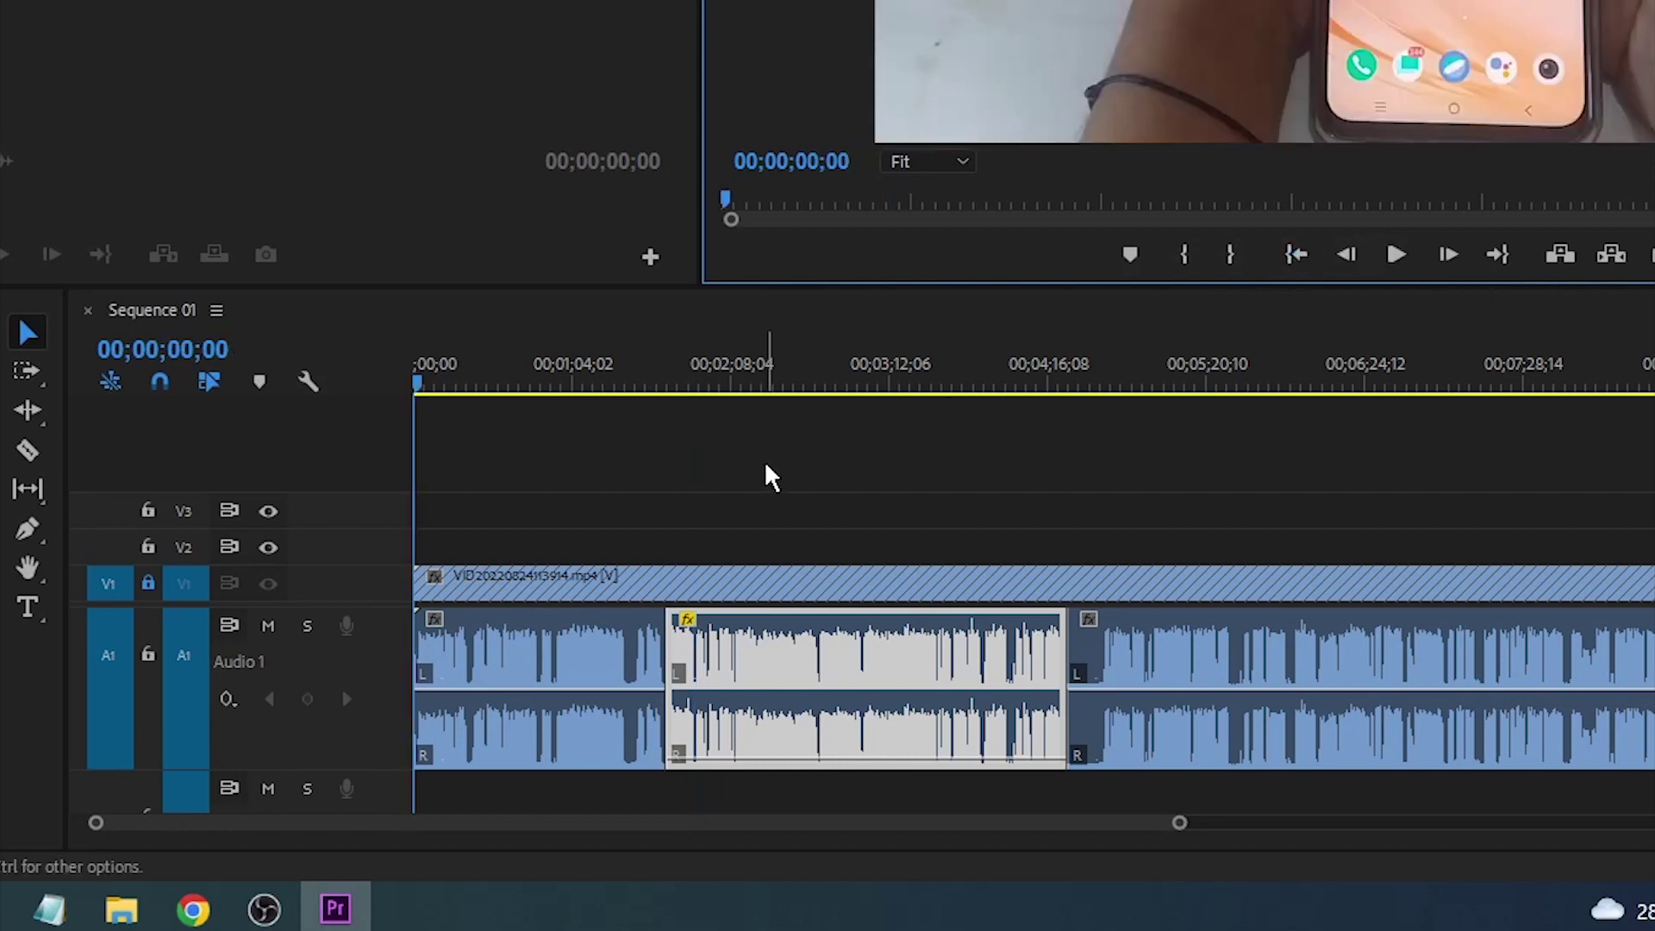
pyautogui.hotkey('ctrl', 'z')
pyautogui.hotkey('ctrl', 'z')
pyautogui.hotkey('ctrl', 'z')
pyautogui.click(49, 907)
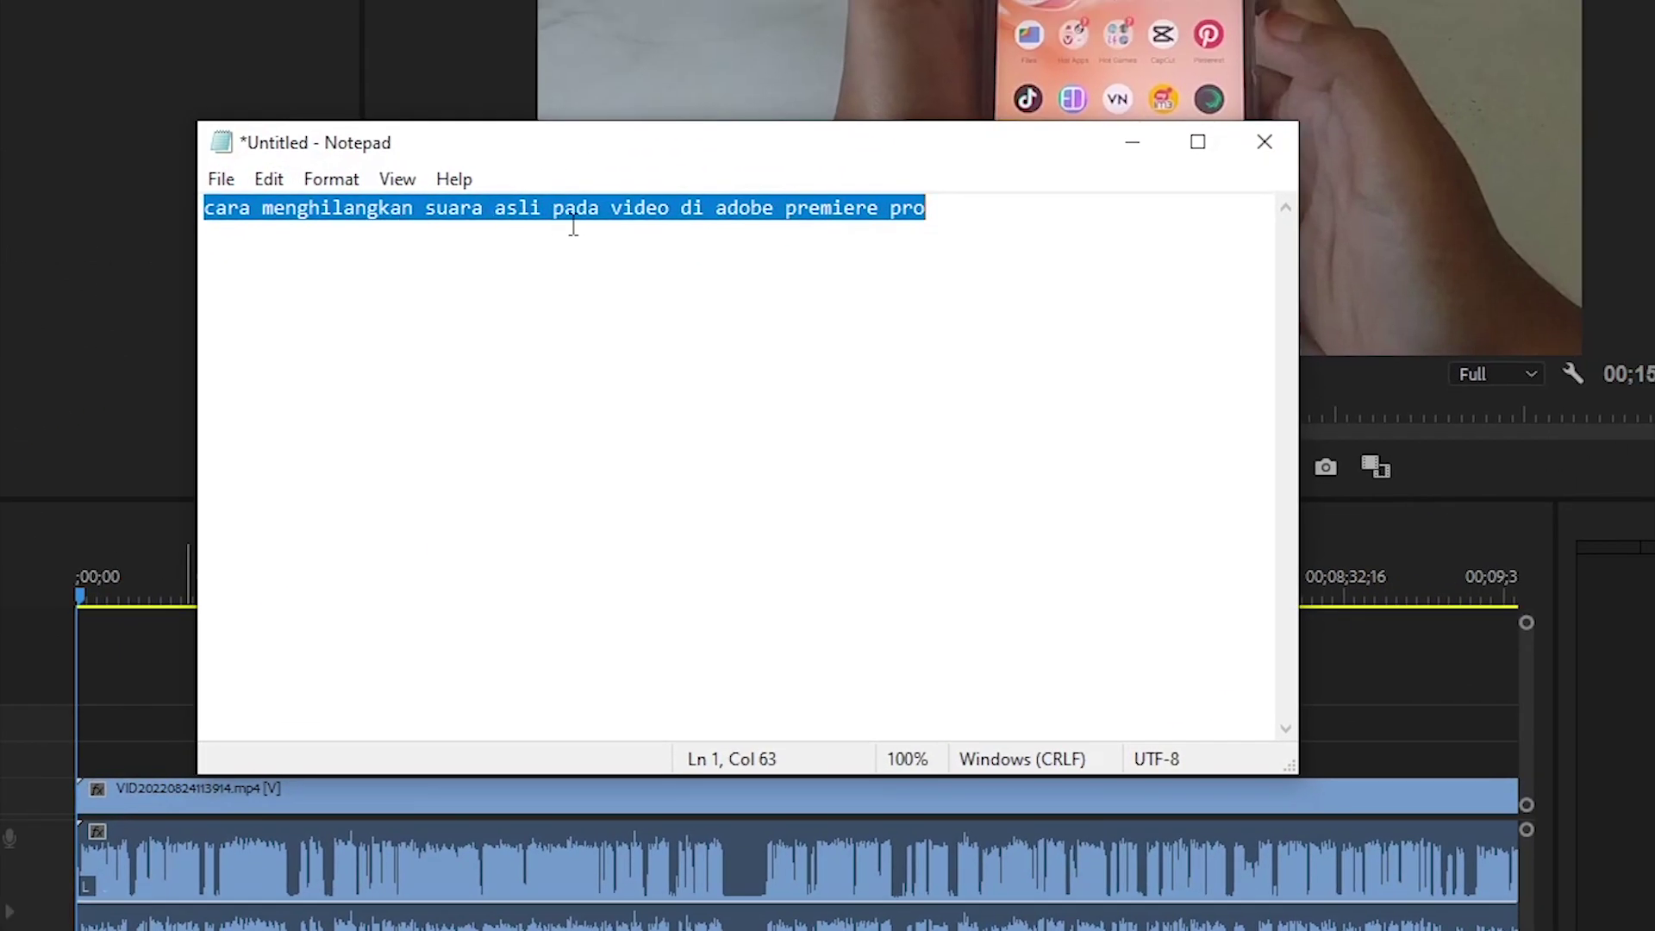
# Deselect the text of the 'cara menghilangkan suara asli pada video di adobe premiere pro' note
pyautogui.click(760, 213)
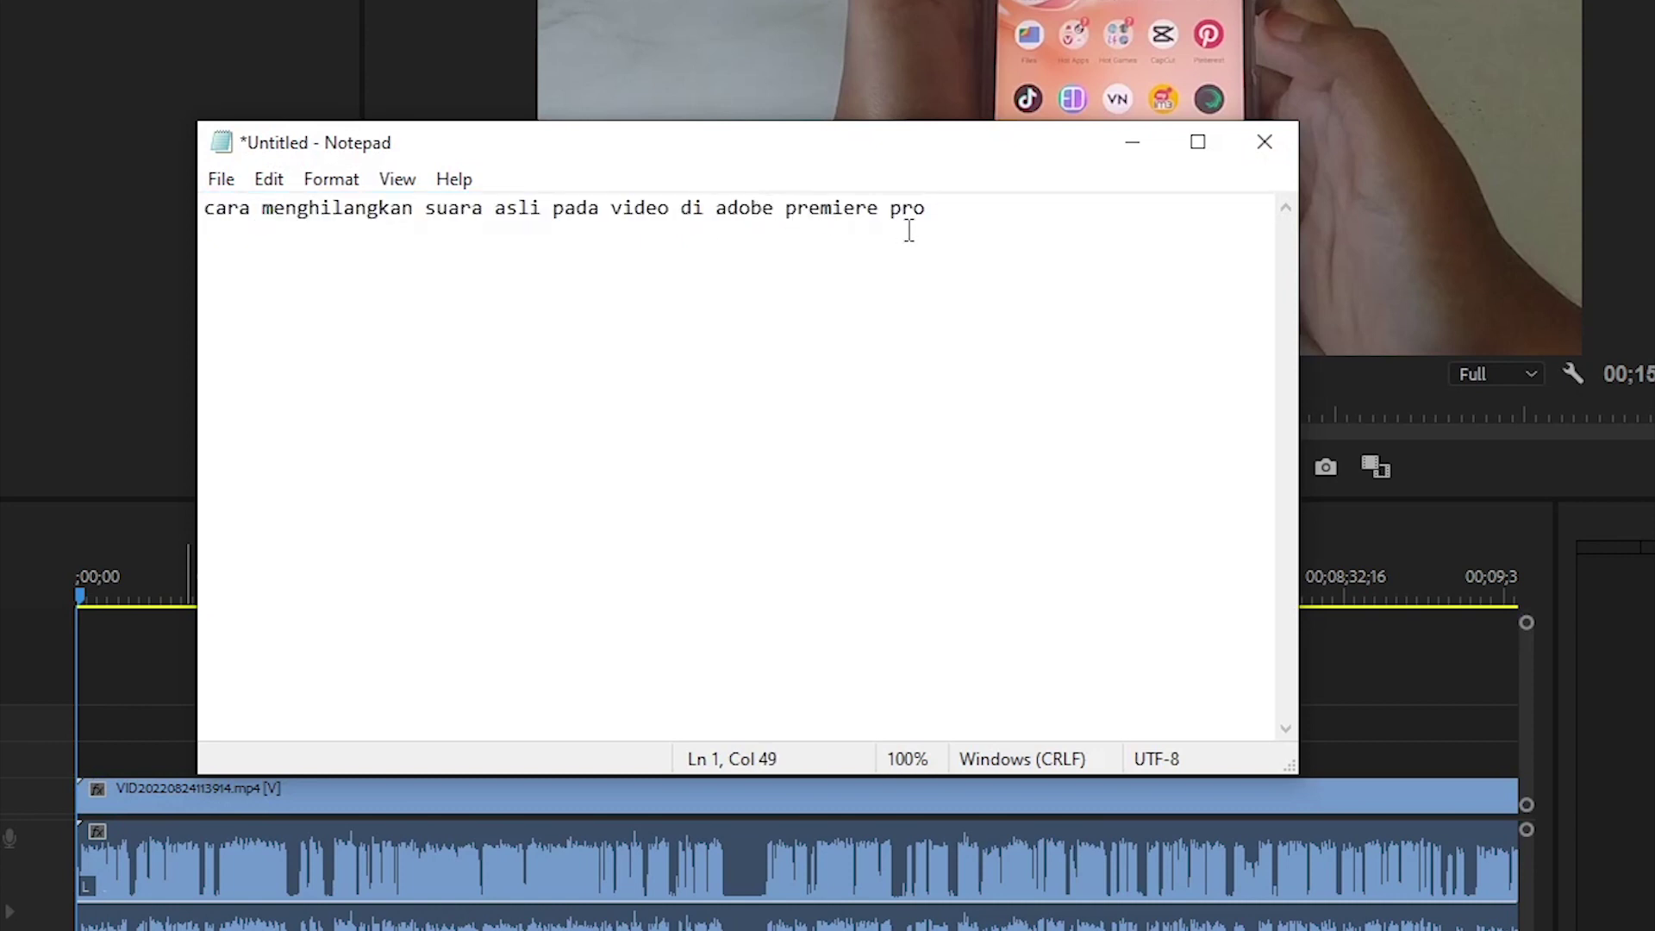